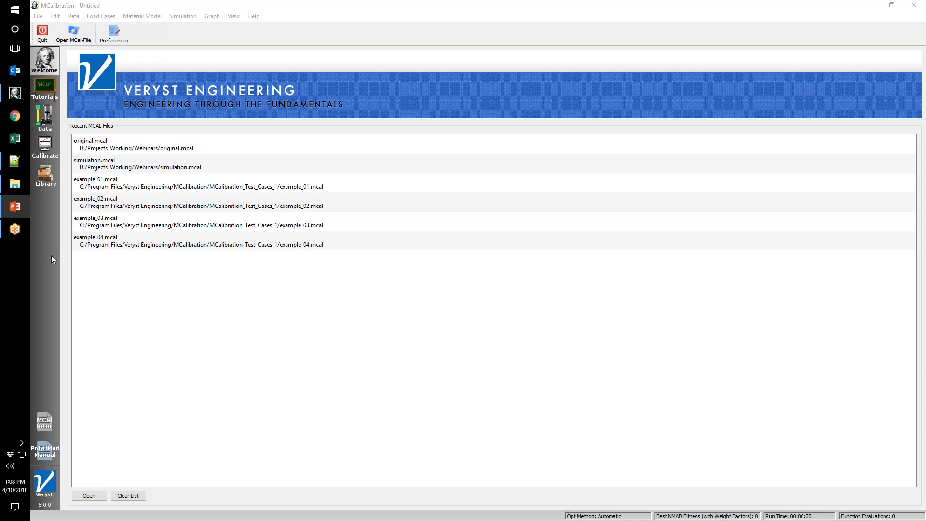
Look through the tutorials and data pages, then open the calibration page.
left_click(47, 87)
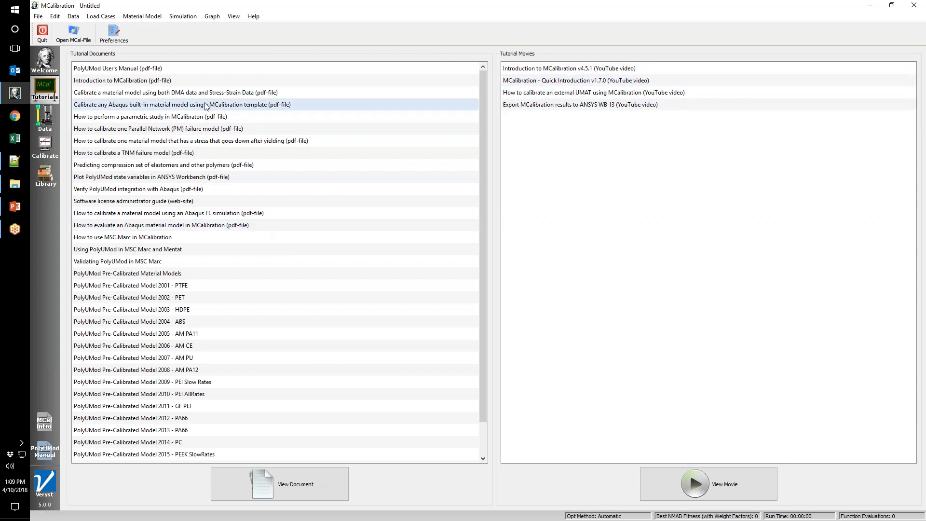
left_click(47, 117)
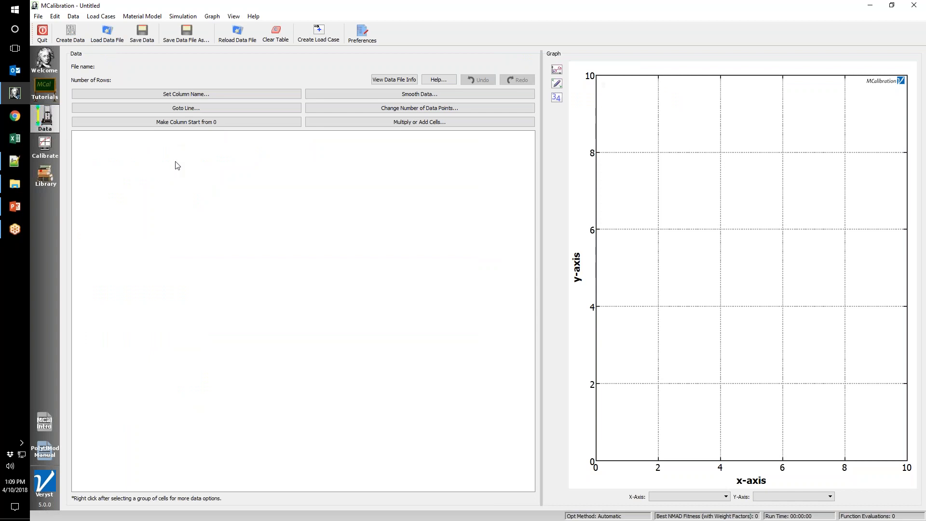
left_click(46, 145)
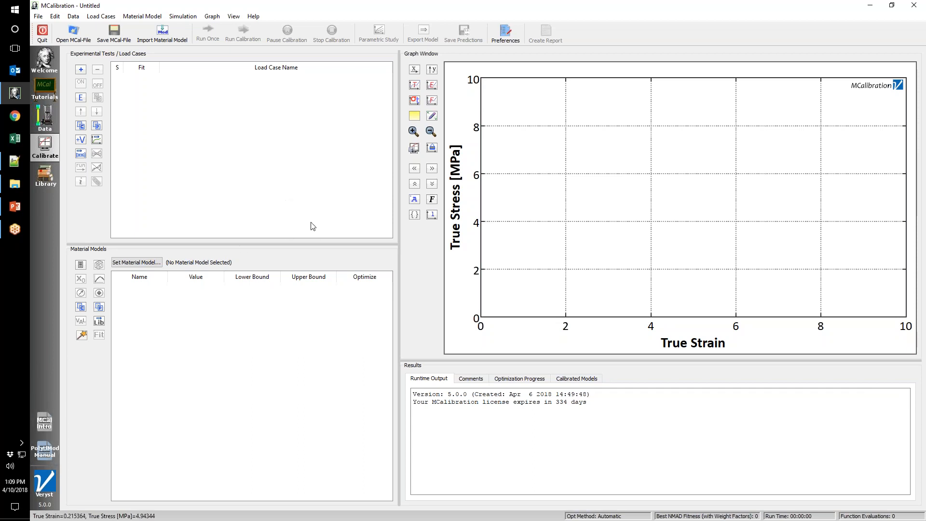
Switch to Notepad++ and examine the header lines and data columns of PTFE_Tension_0p001_s.csv, then return to MCalibration.
key("alt+Tab")
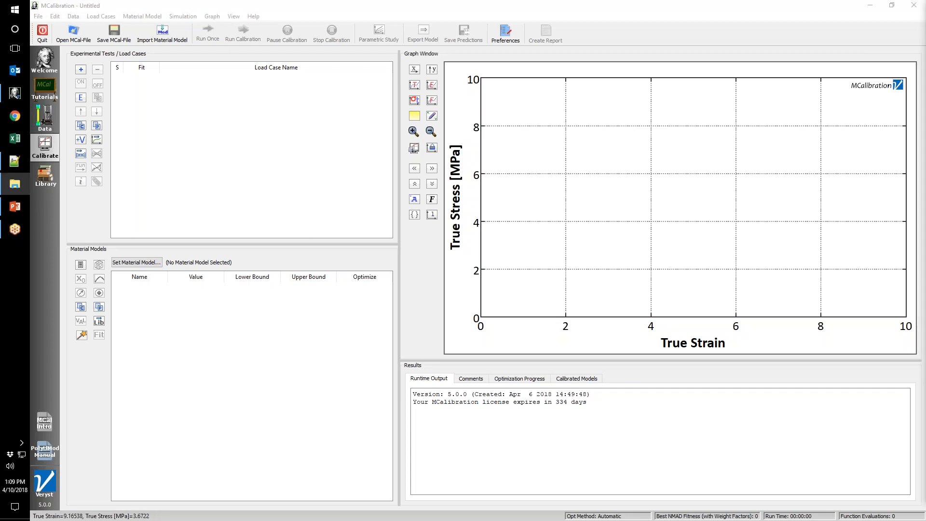
key("alt+Tab")
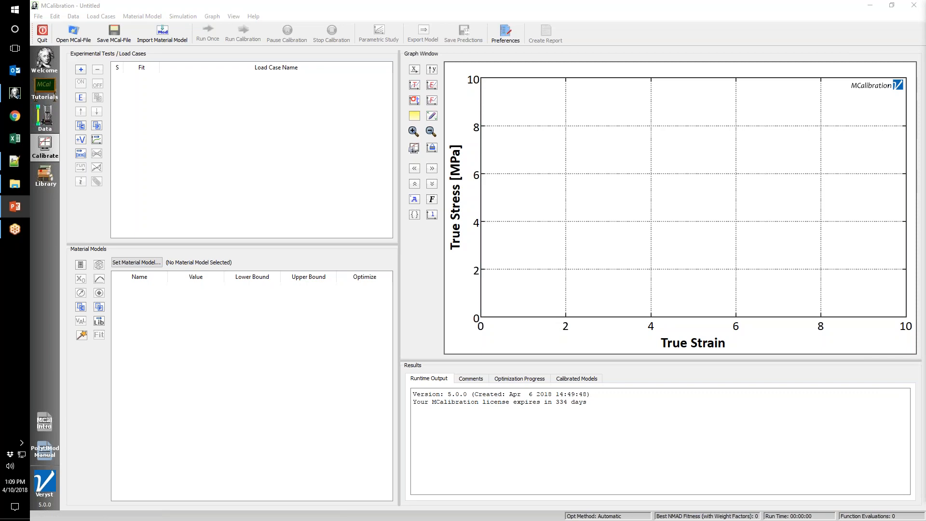
key("alt+Tab")
key("alt+Tab")
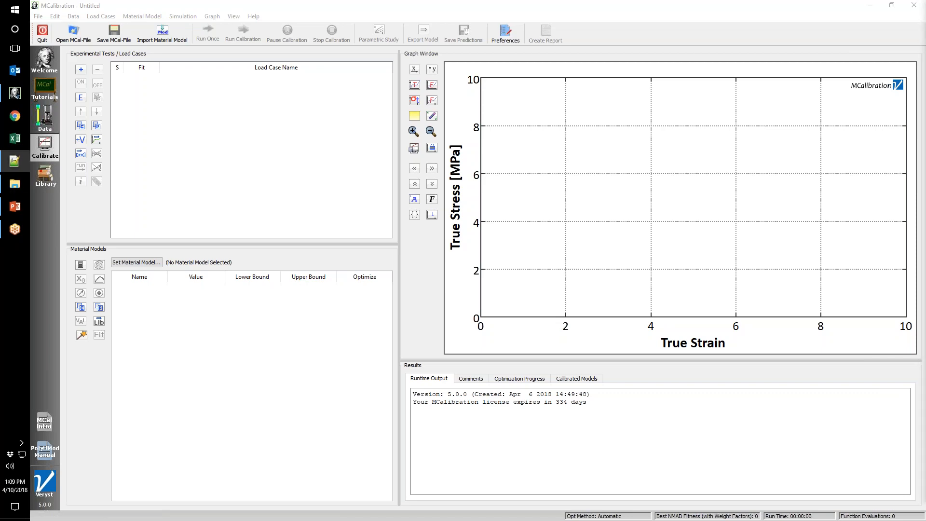
left_click_drag(925, 227, 354, 127)
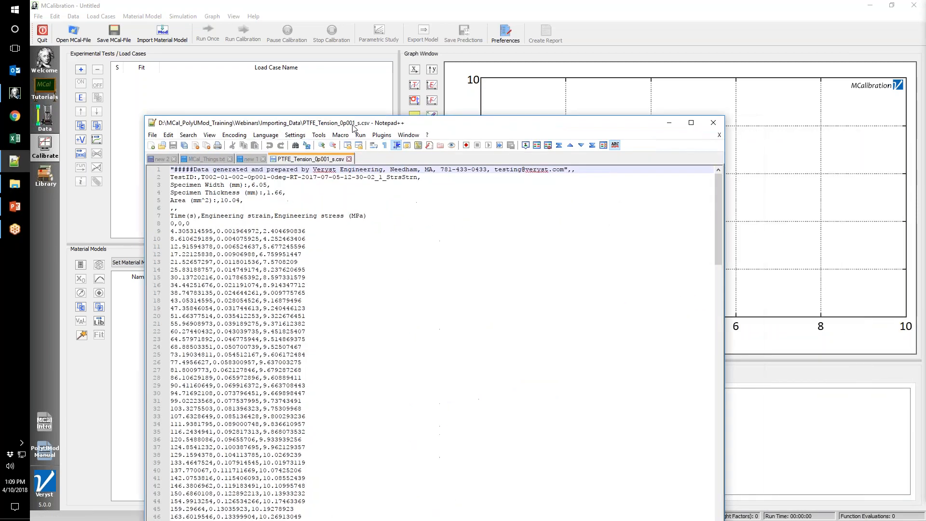
double_click(353, 126)
scroll(333, 132, "down", 2)
scroll(287, 90, "up", 2)
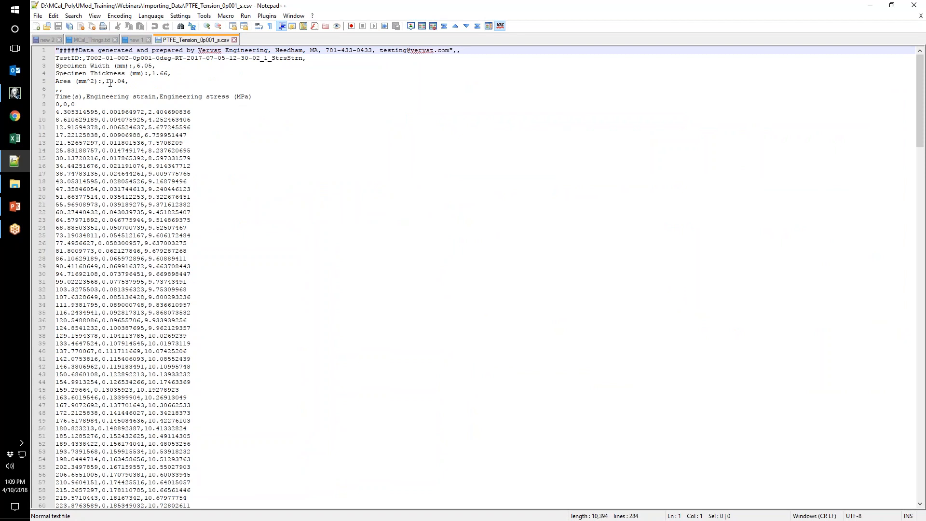
left_click_drag(137, 78, 50, 50)
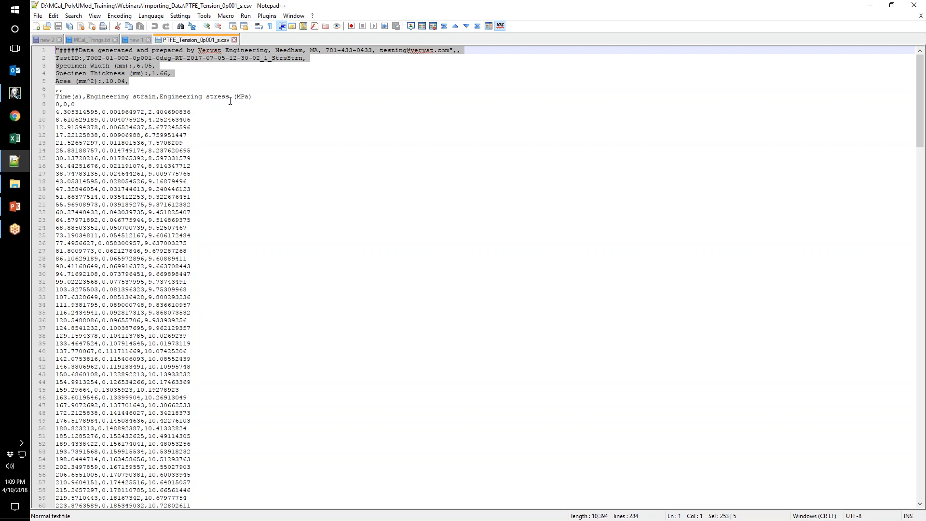
left_click_drag(364, 5, 925, 183)
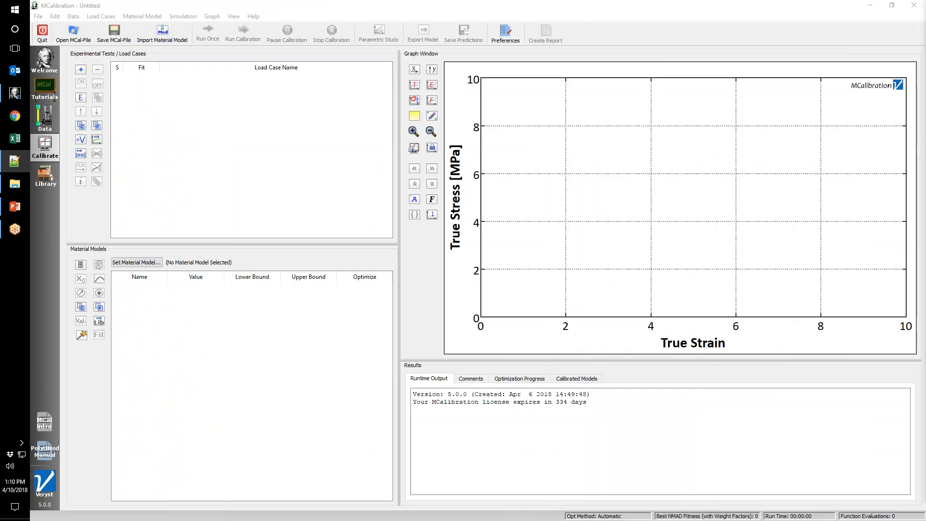
Import PTFE_Tension_0p001_s.csv as an experimental load case, and review and save its load case setup.
left_click_drag(925, 139, 200, 158)
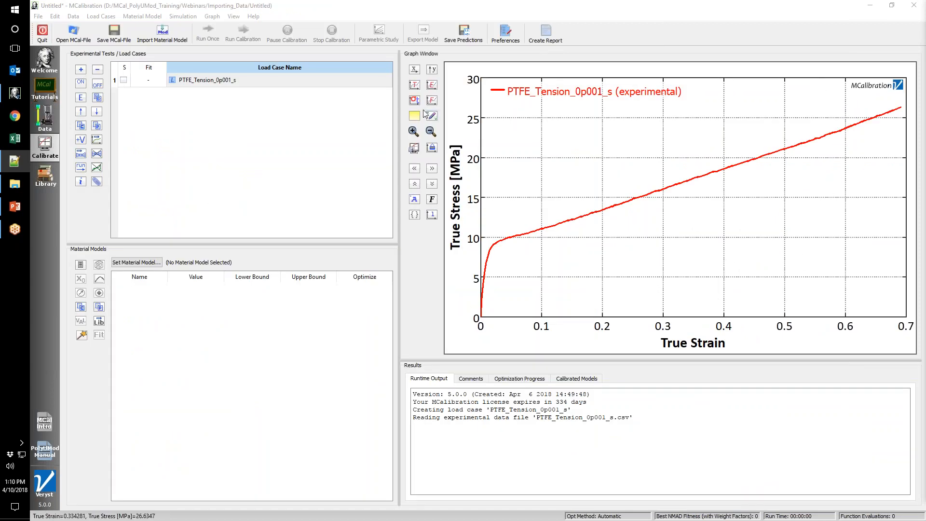
double_click(204, 84)
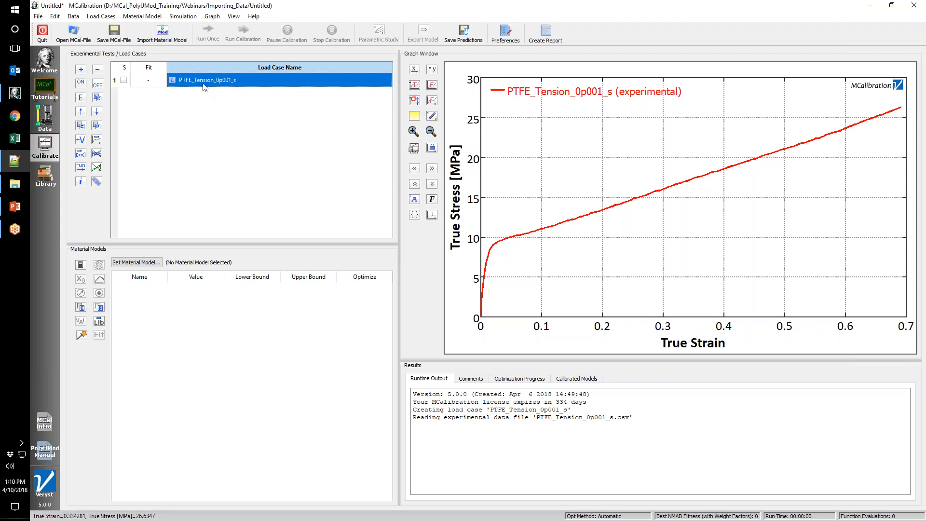
left_click_drag(232, 80, 204, 55)
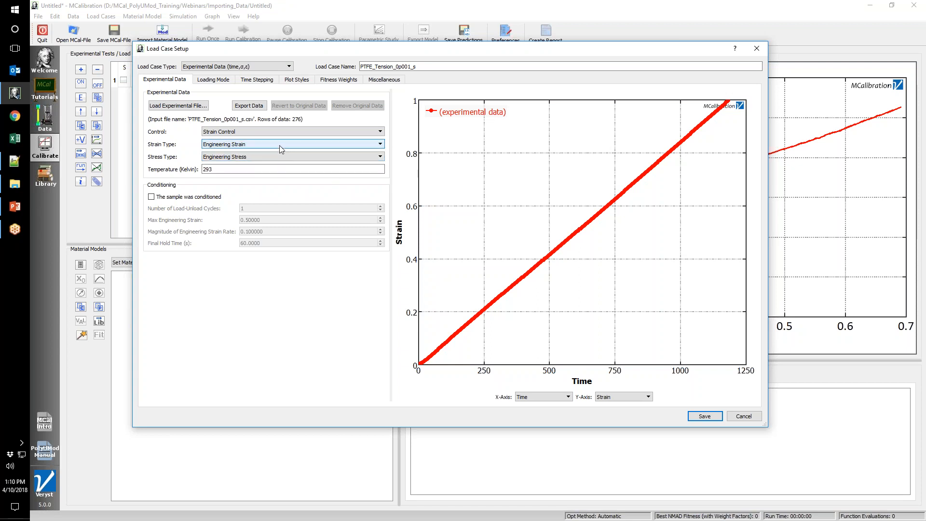
left_click(709, 416)
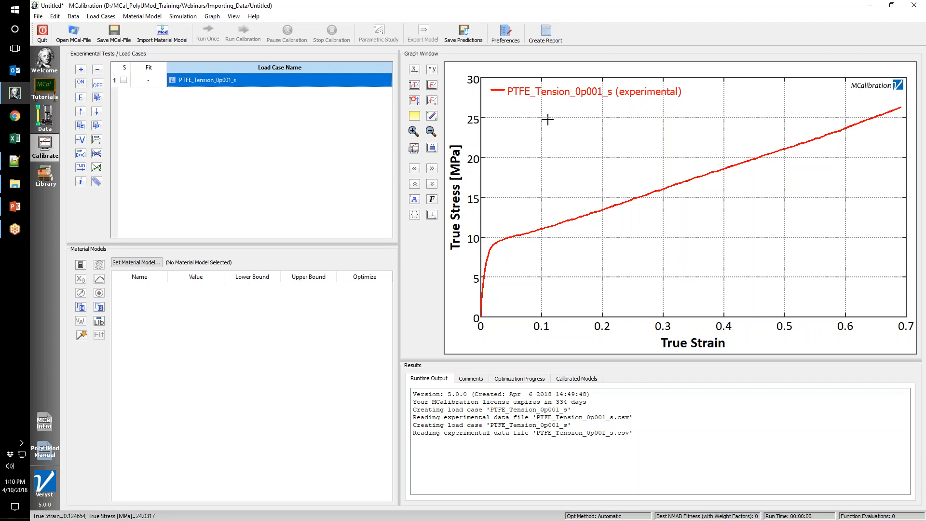
Show the calibration graph in engineering units and open the load case's experimental data for editing, plotting Engineering Stress against Engineering Strain.
left_click(428, 90)
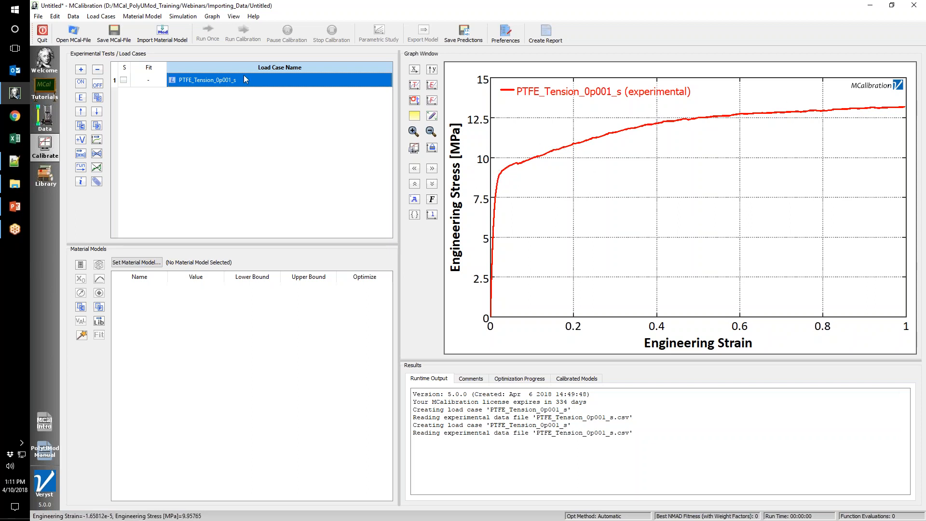
right_click(202, 85)
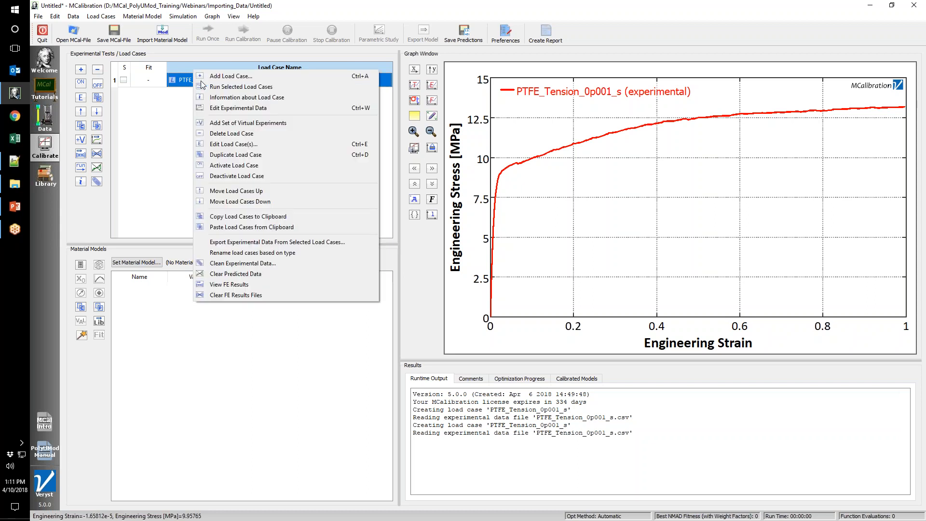
left_click(295, 109)
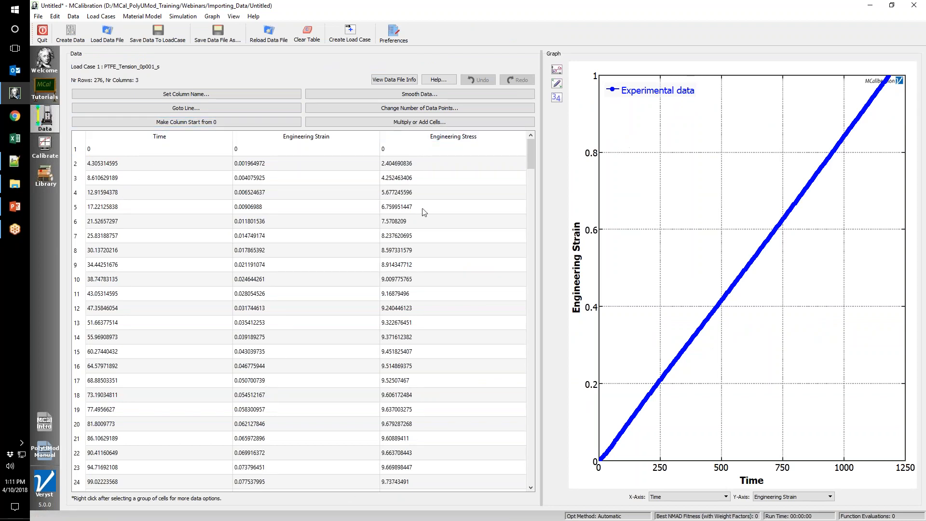
left_click(789, 499)
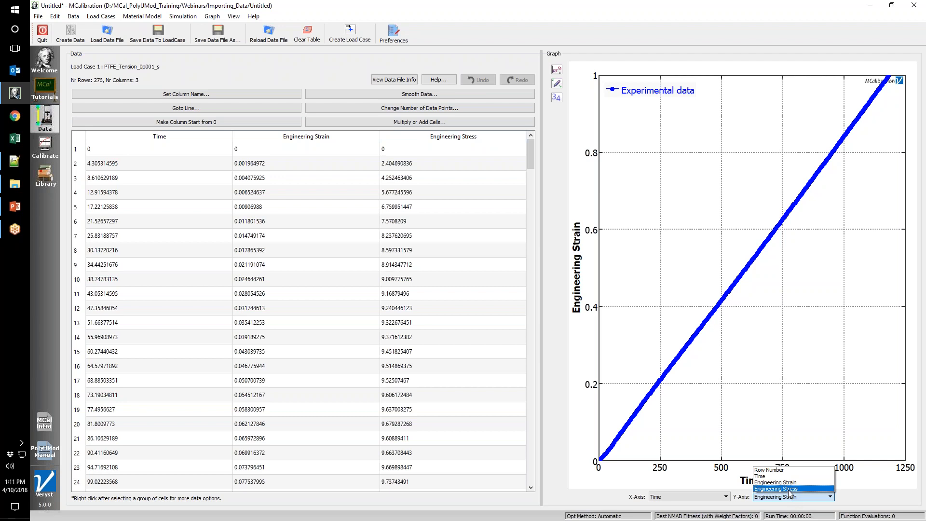
left_click(789, 489)
left_click(694, 498)
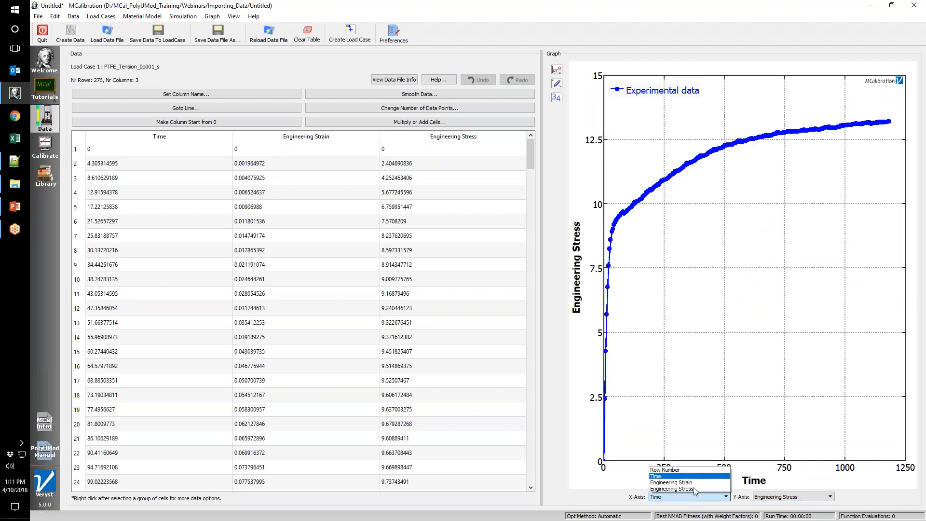
left_click(694, 482)
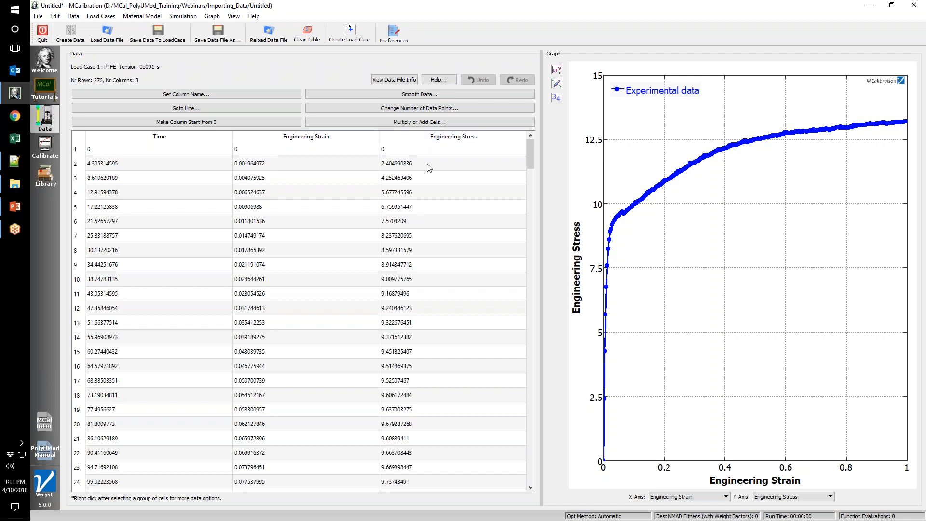
Try smoothing the Engineering Stress column with a central moving average of size 5, and undo it.
left_click(449, 137)
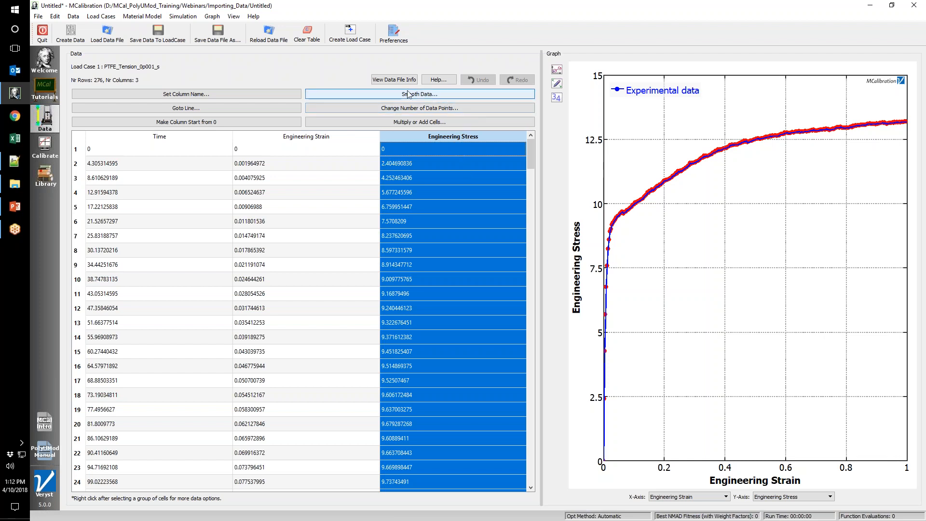
left_click(445, 95)
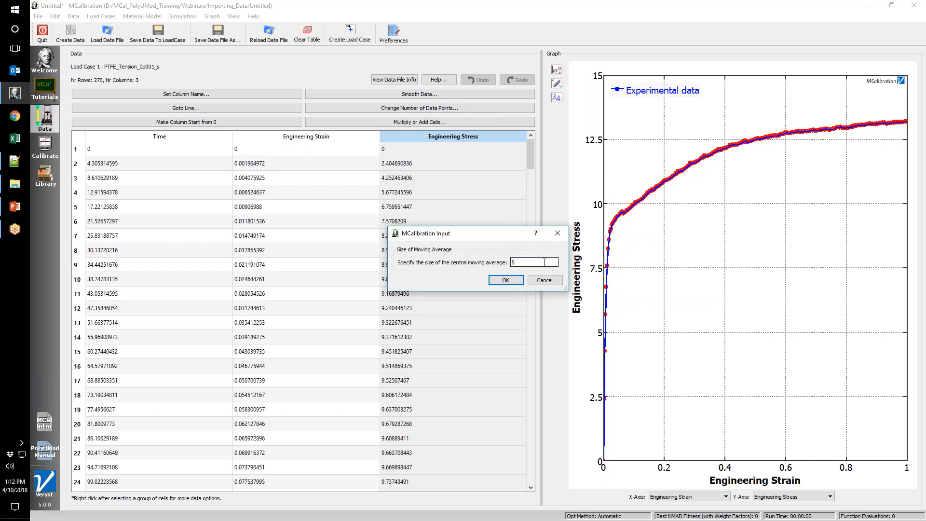
left_click(506, 282)
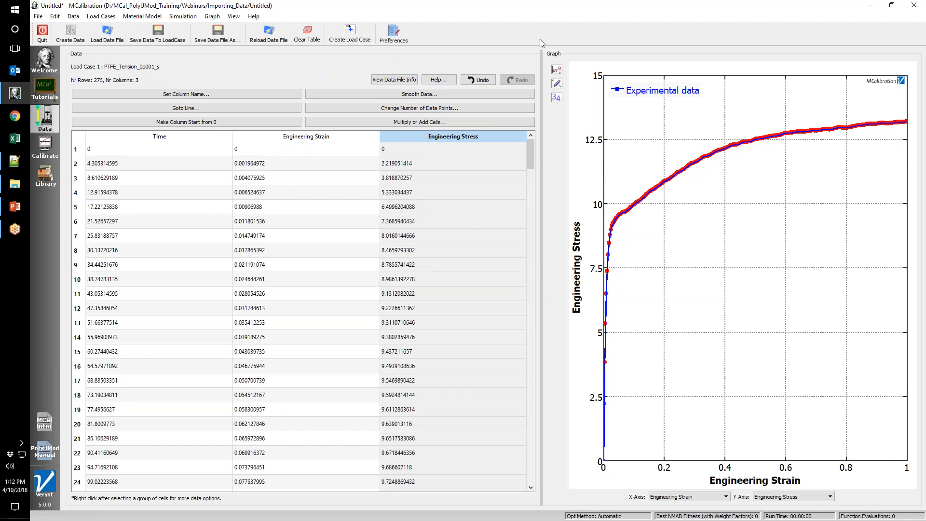
left_click(484, 80)
Smooth the Engineering Stress column with a larger central moving average and save it to the load case, returning to the calibration page.
left_click(441, 95)
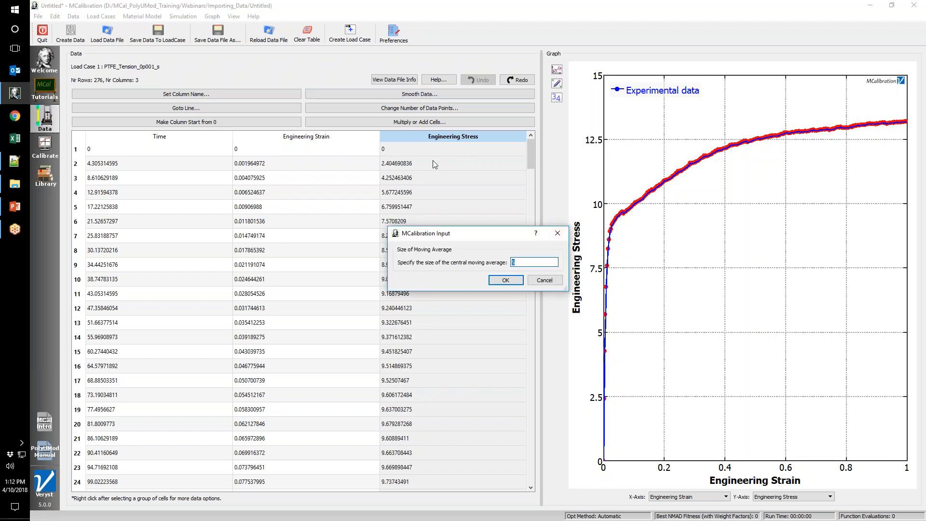
left_click(507, 282)
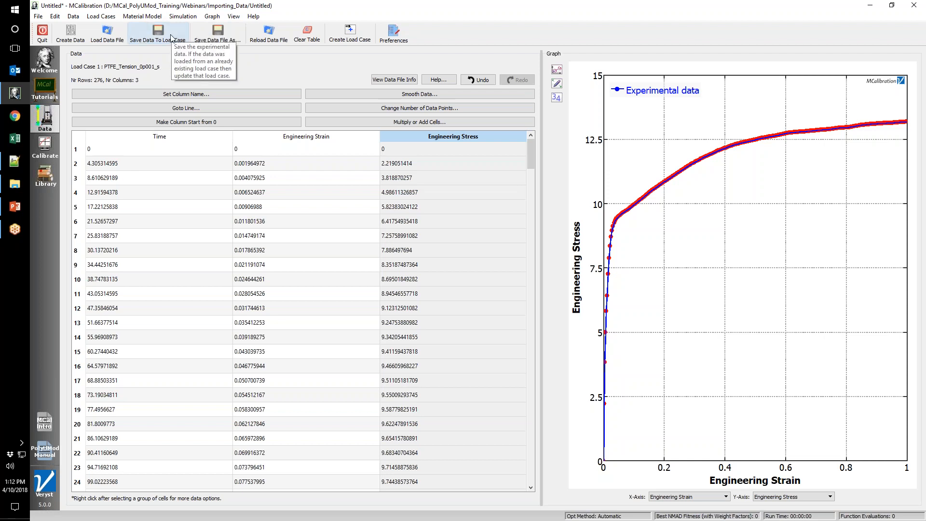
left_click(45, 147)
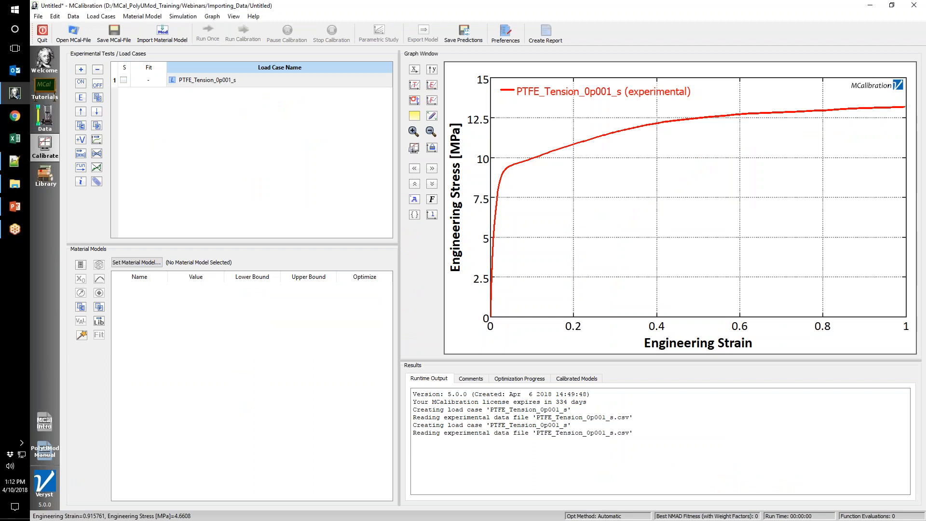
left_click(236, 170)
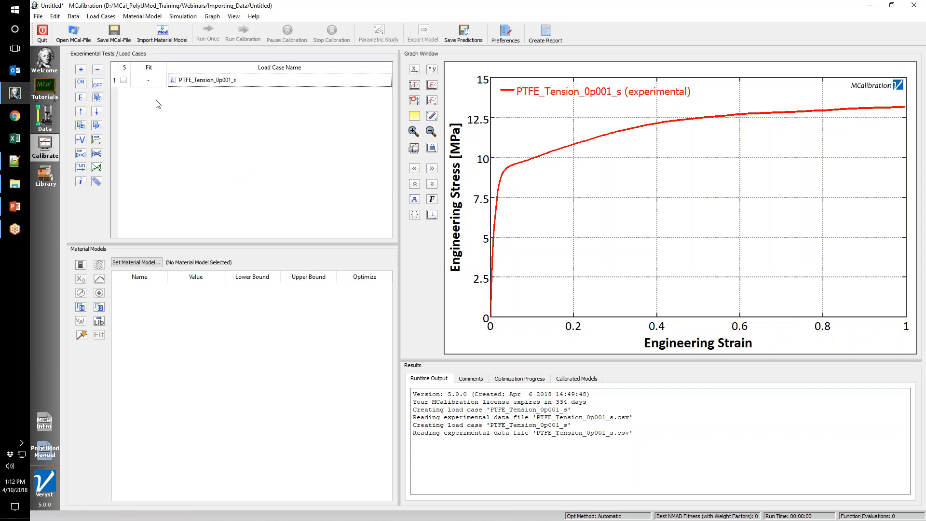
Add a new experimental load case and load PTFE_CyclicTension_0p01_s_TransverseStrain.csv as its data file.
left_click(81, 70)
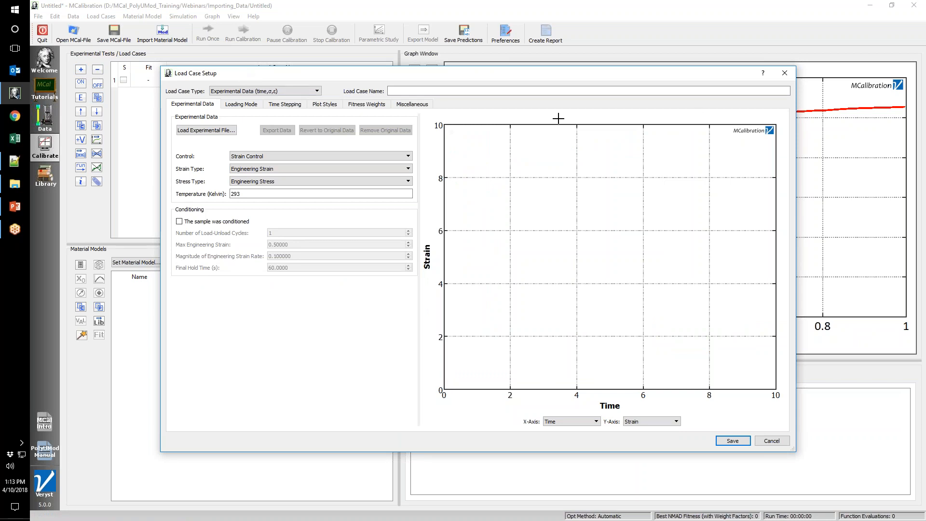
left_click(218, 134)
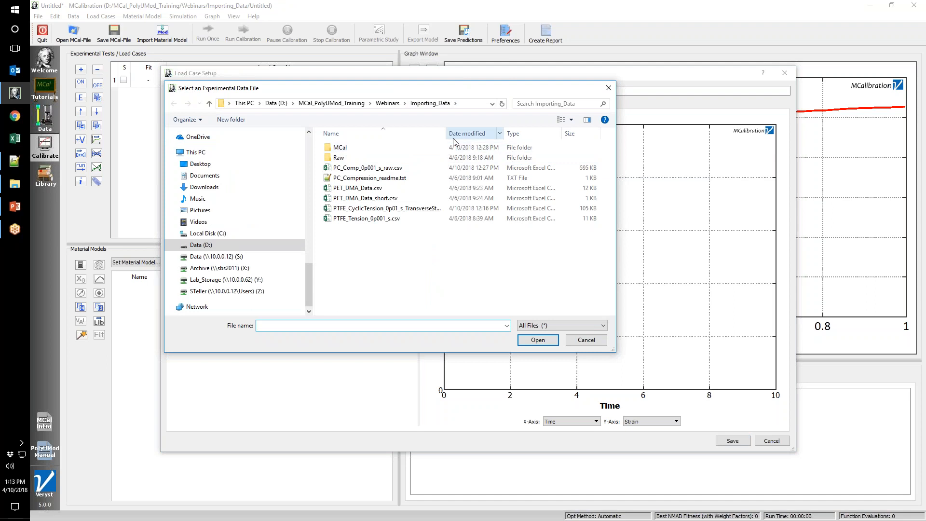
left_click_drag(445, 133, 543, 133)
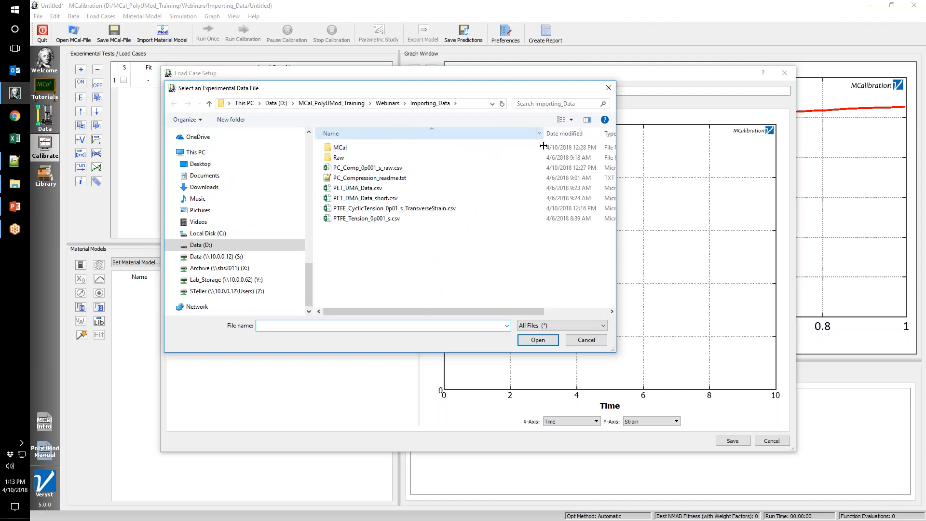
left_click(432, 208)
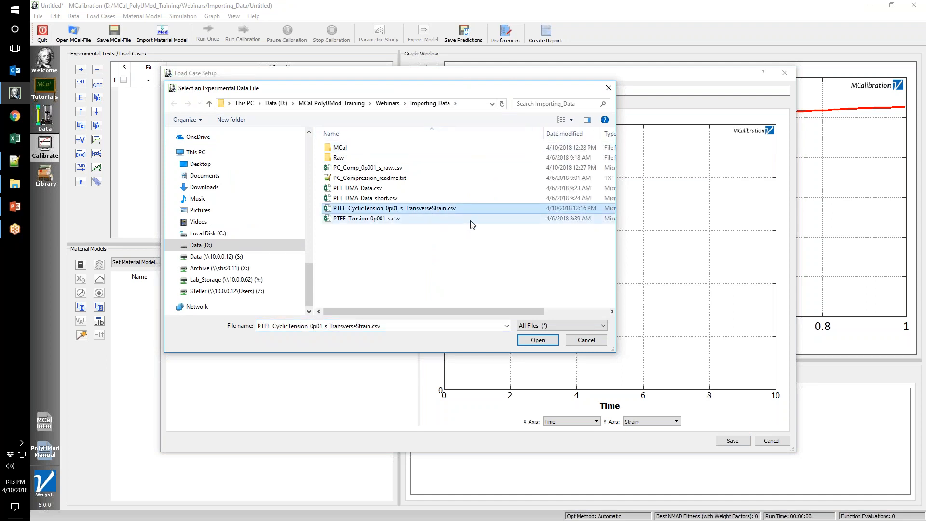
left_click(537, 343)
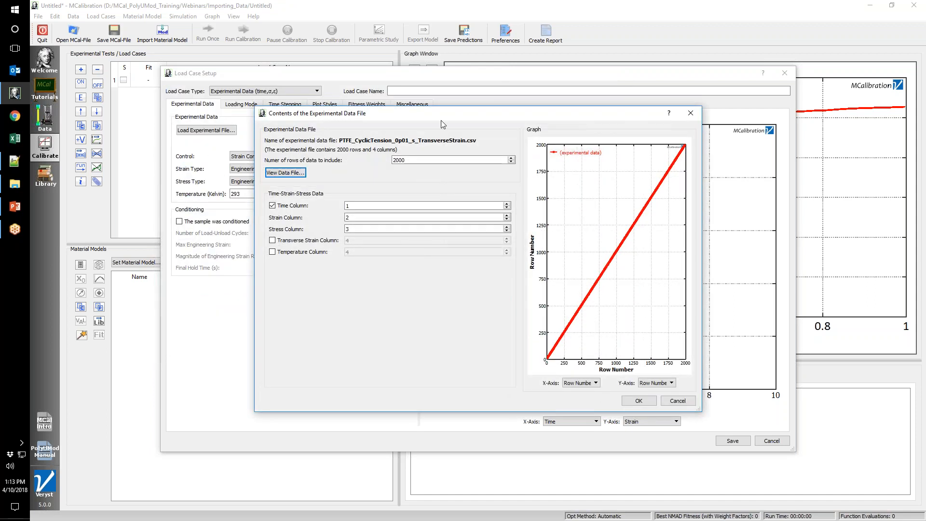
View the raw contents of the cyclic tension data file to check its header and column order.
left_click_drag(416, 116, 366, 91)
left_click_drag(381, 134, 346, 133)
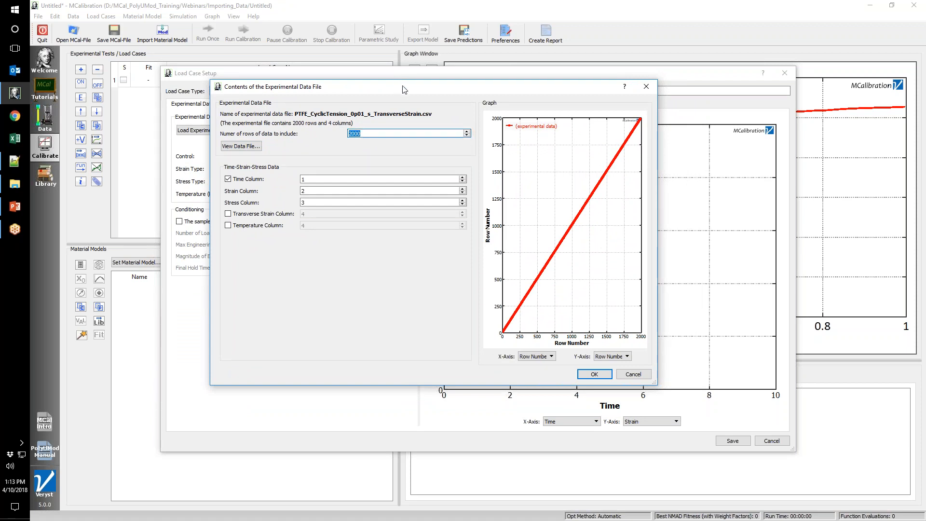
left_click_drag(398, 86, 425, 96)
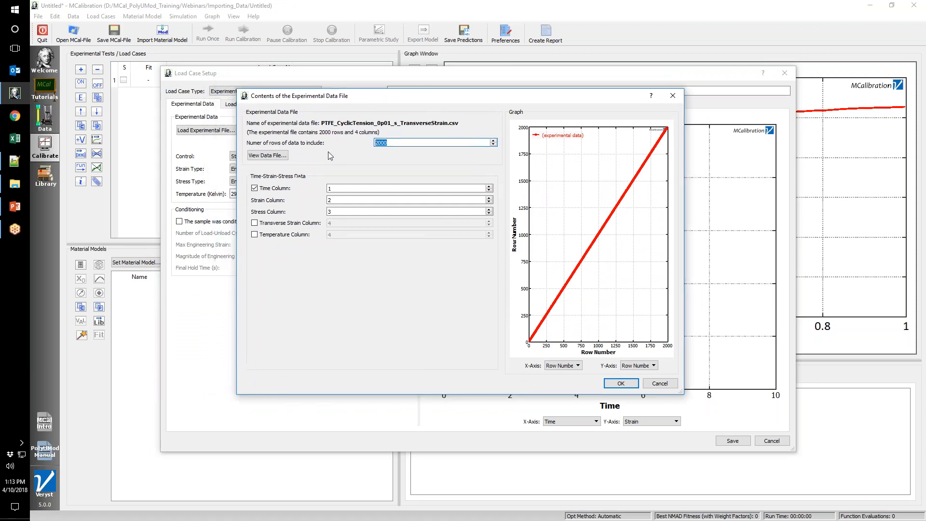
left_click(266, 155)
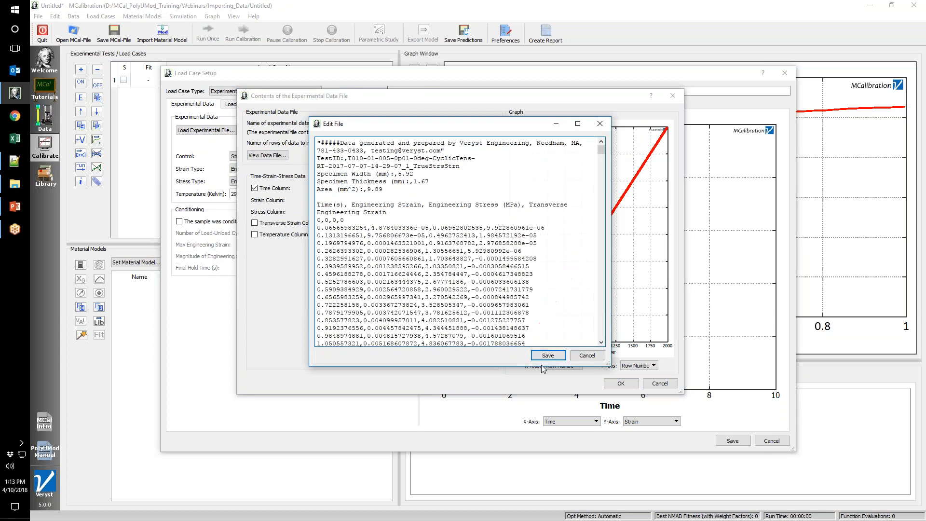
Enlarge the raw data view, examine the specimen header lines and column titles of the cyclic tension file, and save and close it.
left_click_drag(609, 365, 856, 414)
left_click_drag(520, 129, 422, 100)
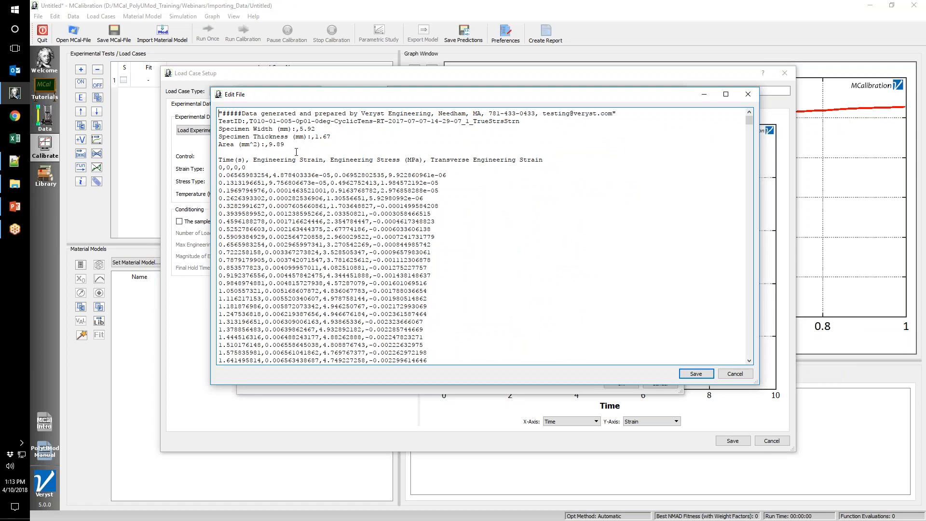
left_click_drag(299, 146, 216, 101)
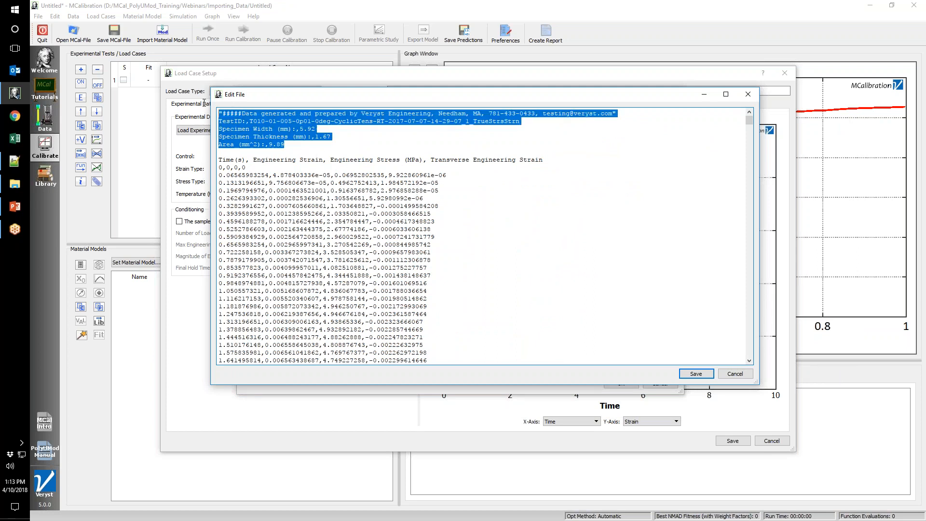
left_click(221, 160)
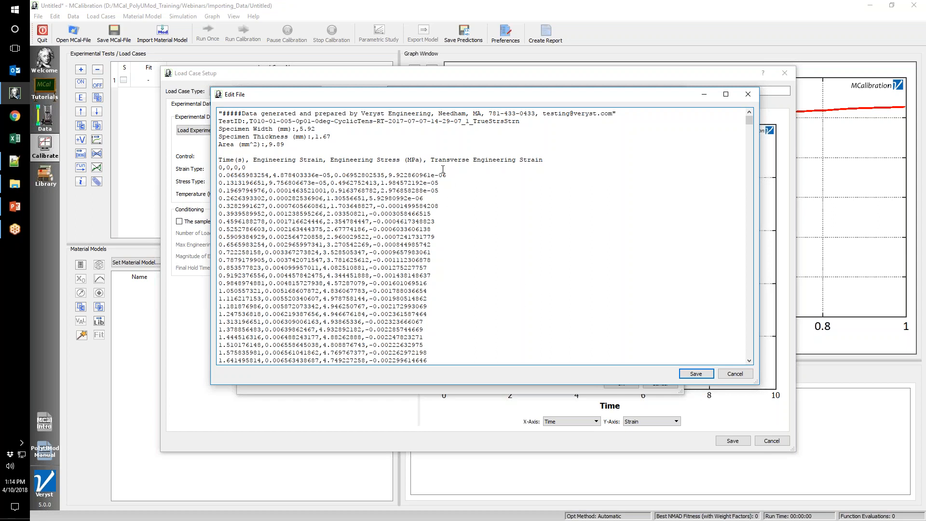
left_click(701, 376)
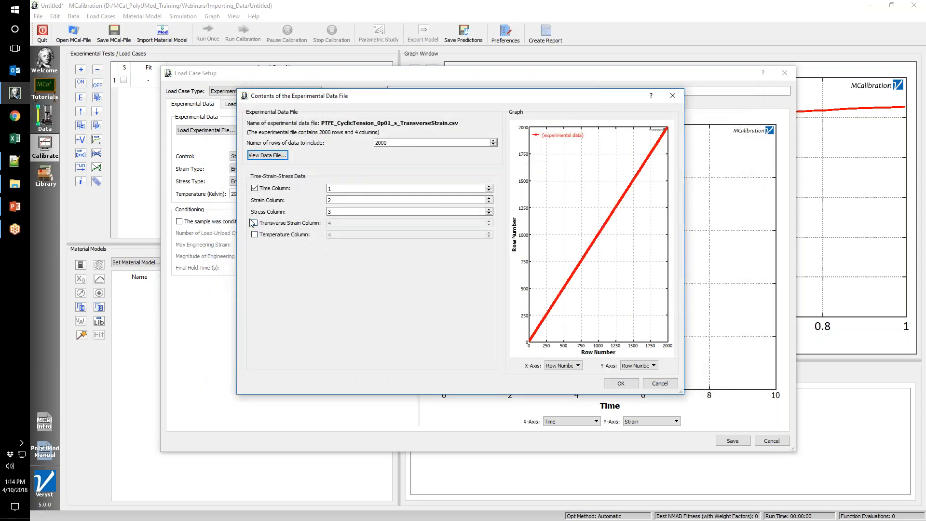
Include column 4 as the transverse strain column, accept the data import, and save the cyclic tension load case.
left_click(255, 224)
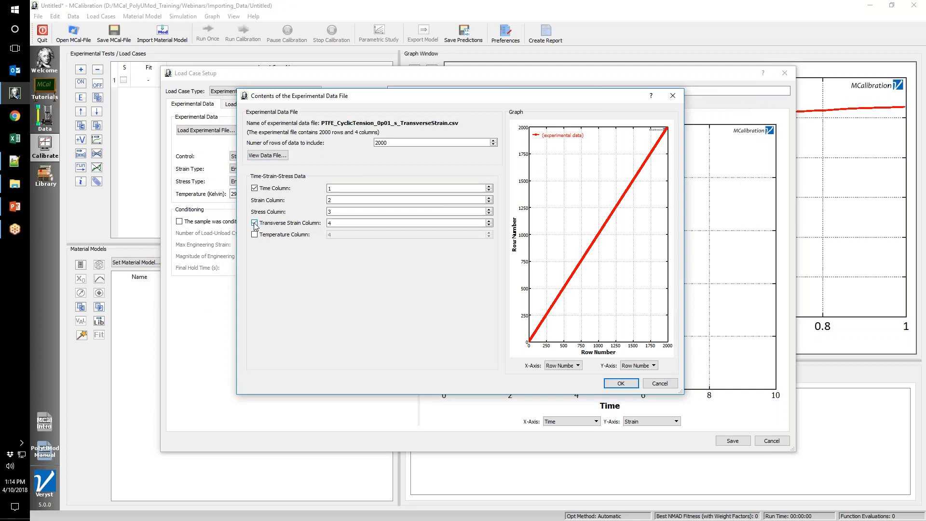
left_click(333, 223)
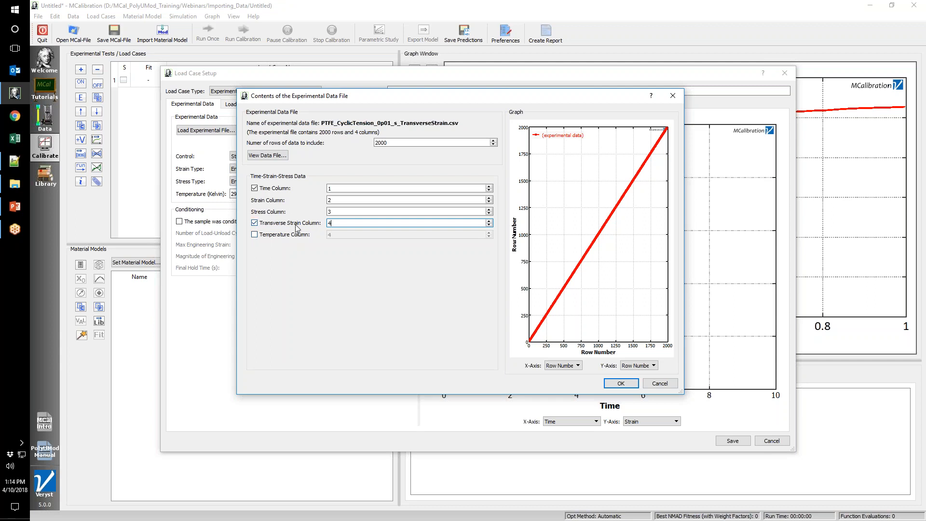
left_click(629, 383)
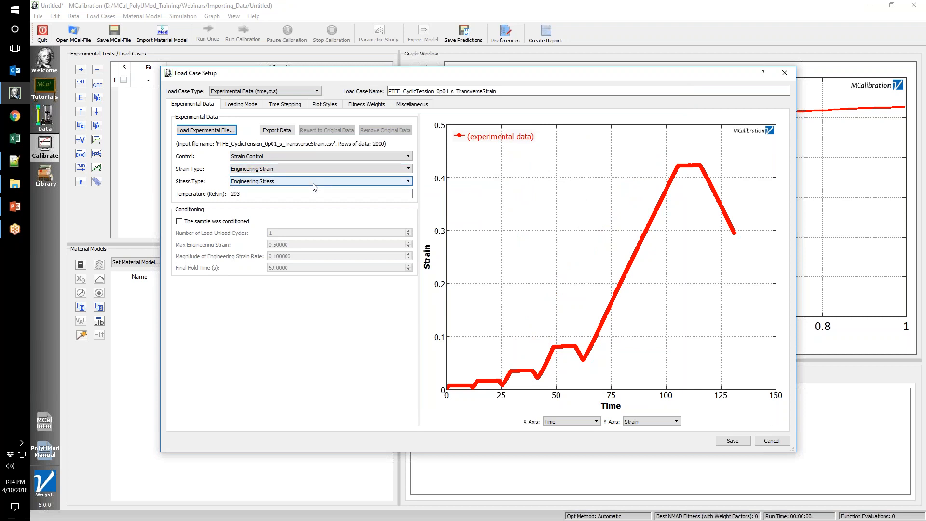
left_click(738, 441)
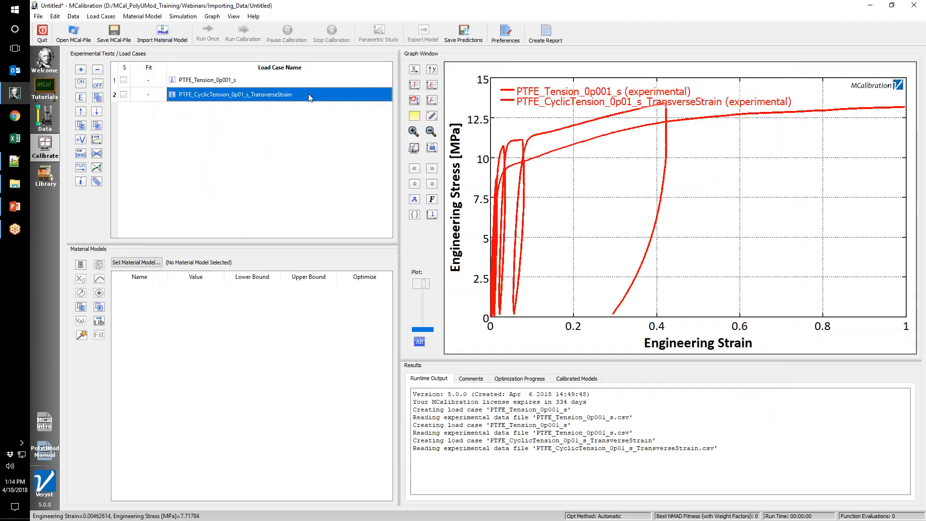
Deactivate the PTFE_Tension_0p001_s load case and plot Engineering Strain, E22 on the Y-axis for the cyclic test.
left_click(260, 80)
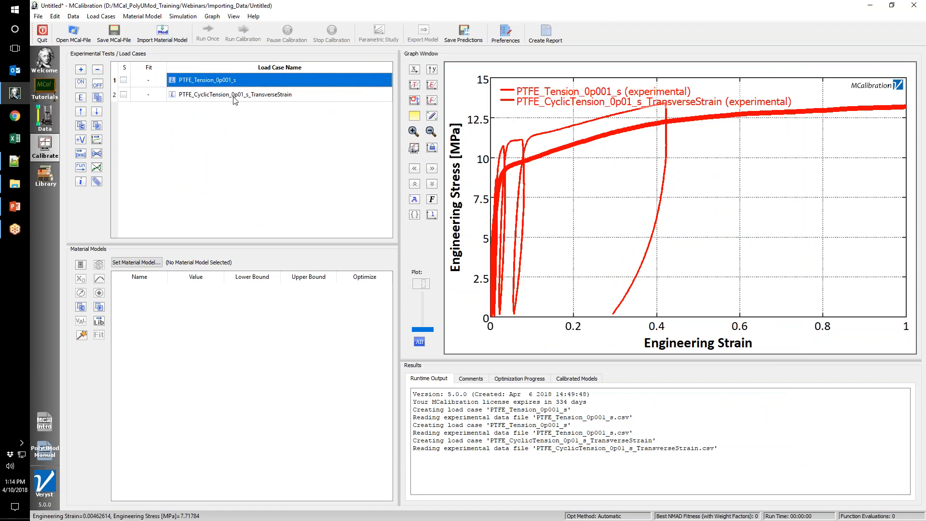
left_click(98, 84)
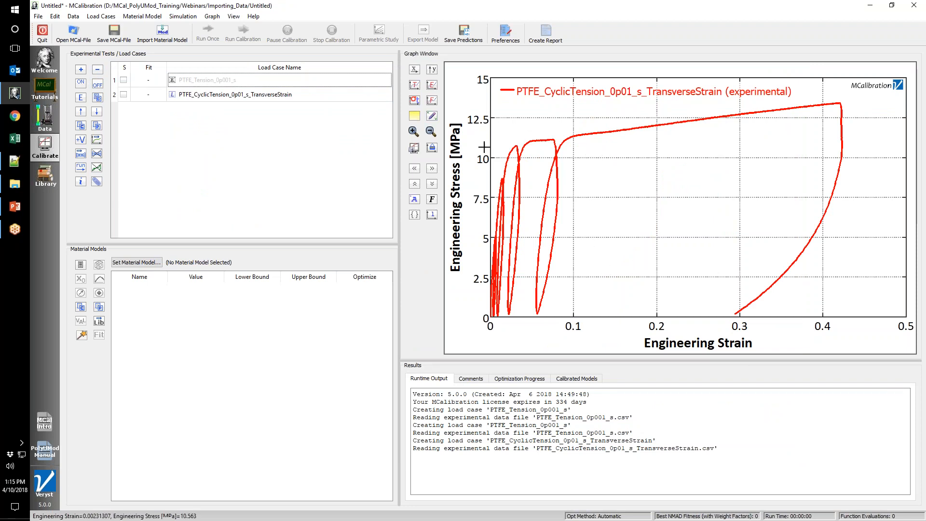
left_click(433, 73)
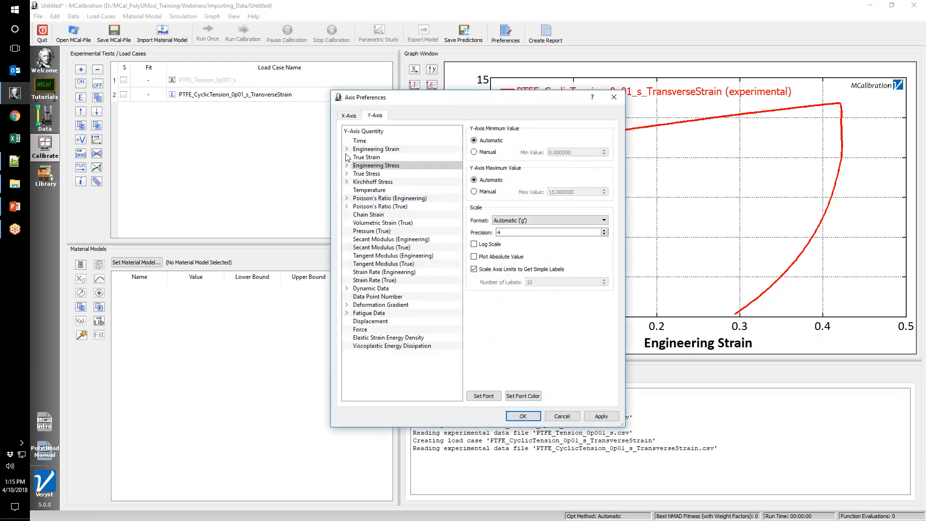
left_click(347, 149)
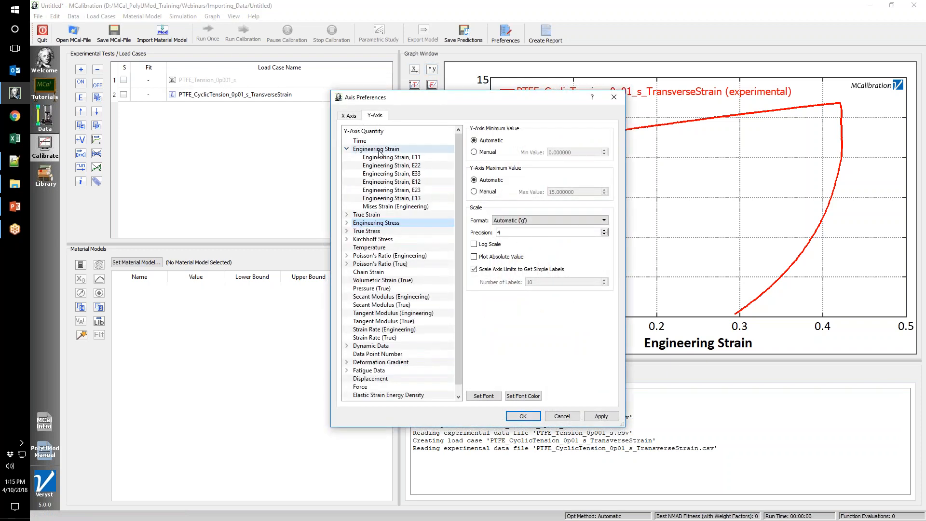
left_click(403, 166)
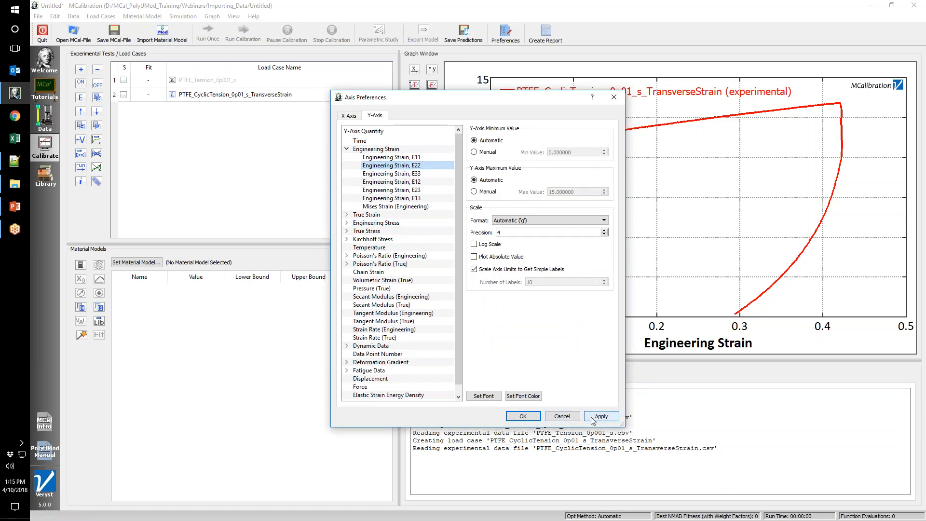
left_click(522, 415)
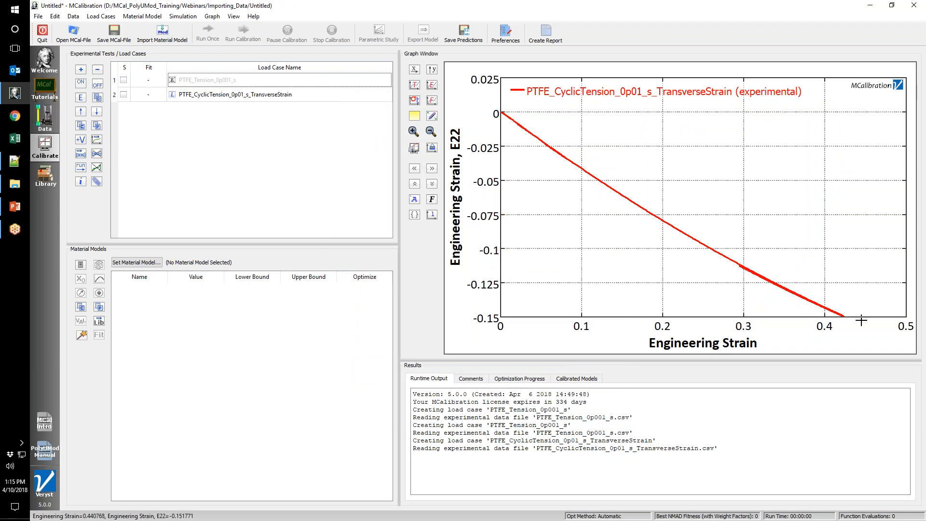
Plot Poisson's Ratio (Engineering) and Poisson's Ratio (True) in turn on the Y-axis against engineering strain.
left_click(432, 70)
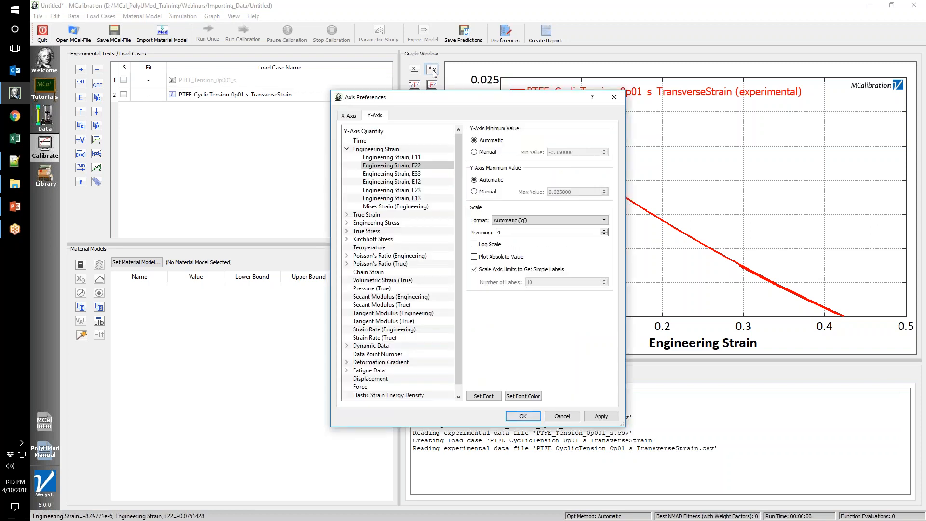
left_click(401, 256)
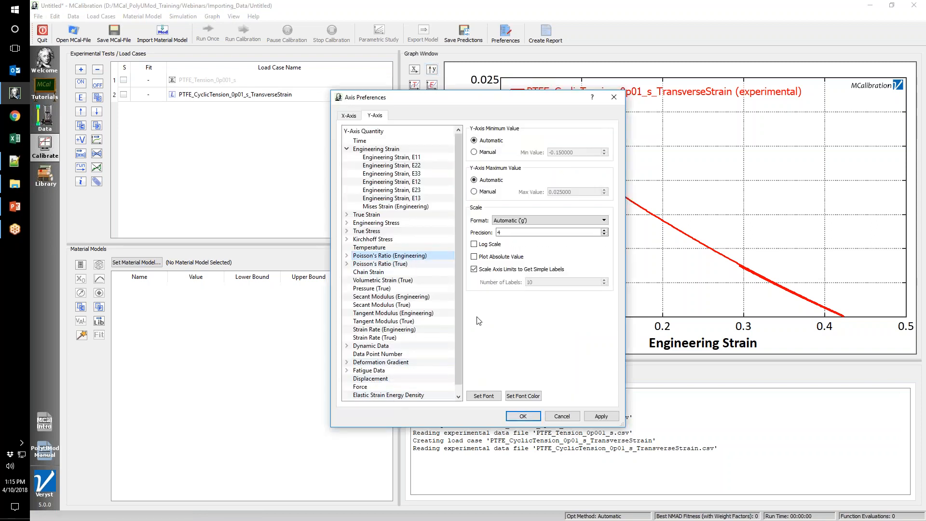
left_click(523, 416)
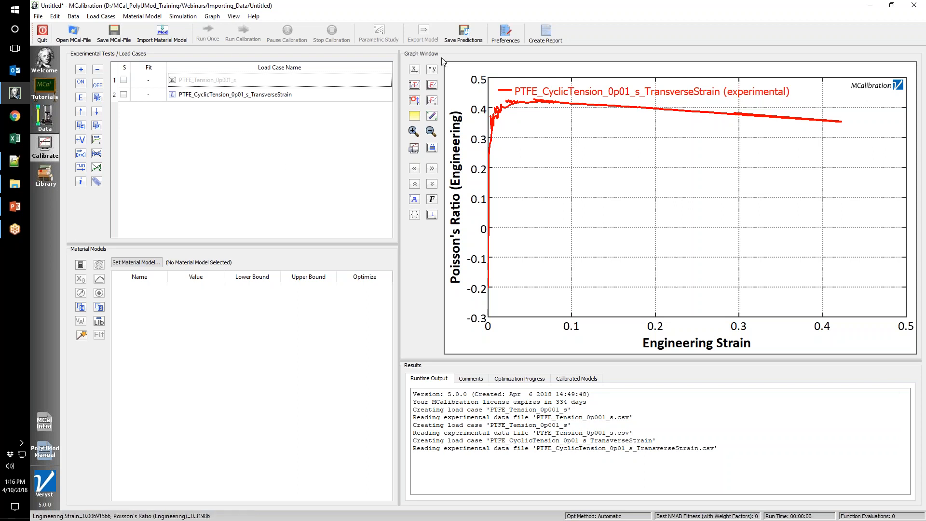
left_click(432, 69)
left_click(386, 263)
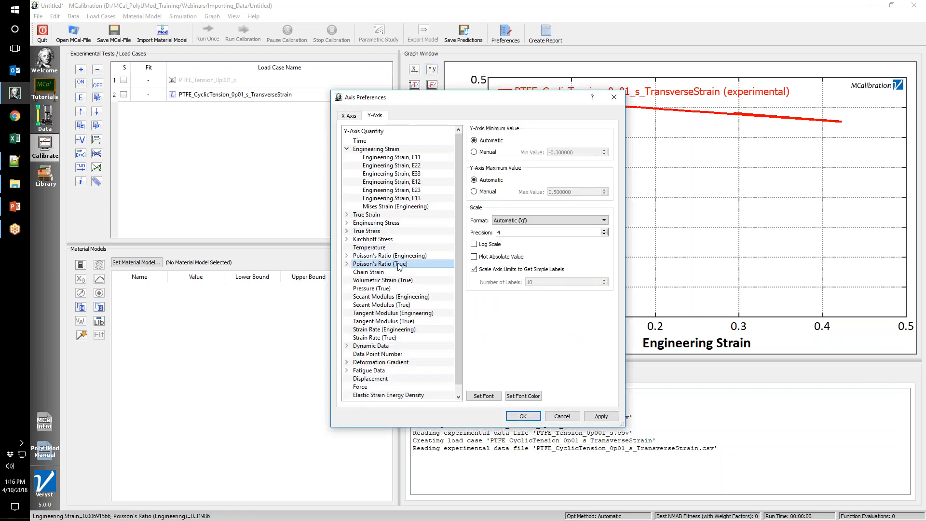
left_click(601, 415)
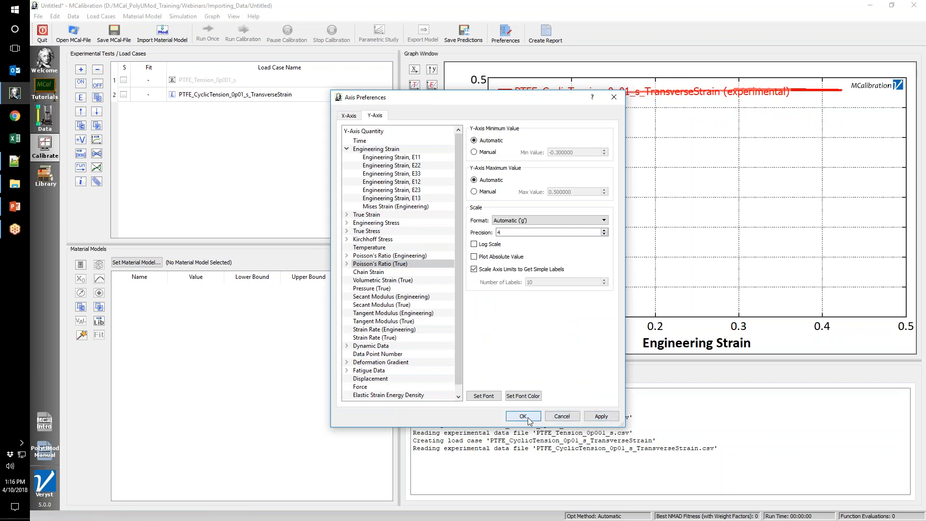
left_click(523, 415)
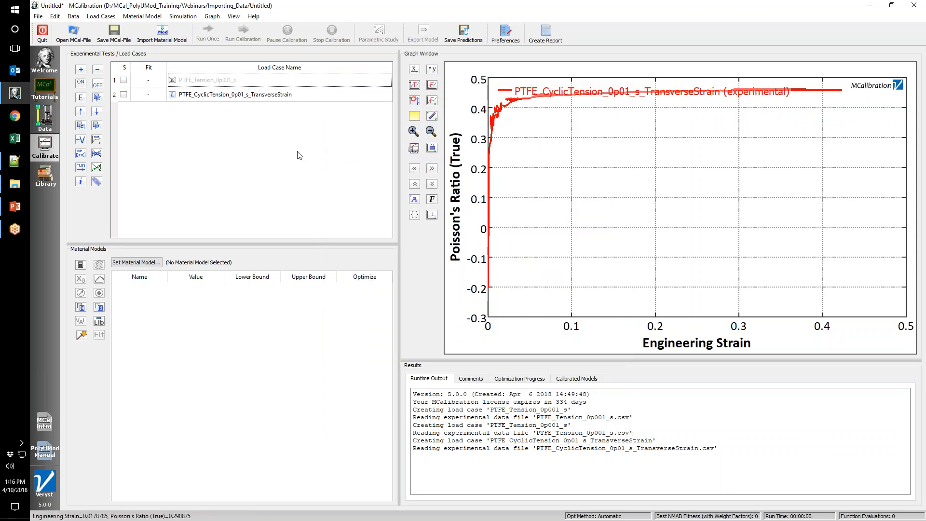
View the cyclic tension data table with Engineering Stress and Transverse Engineering Strain plotted against time, and return to the calibration page.
left_click(249, 82)
left_click(247, 98)
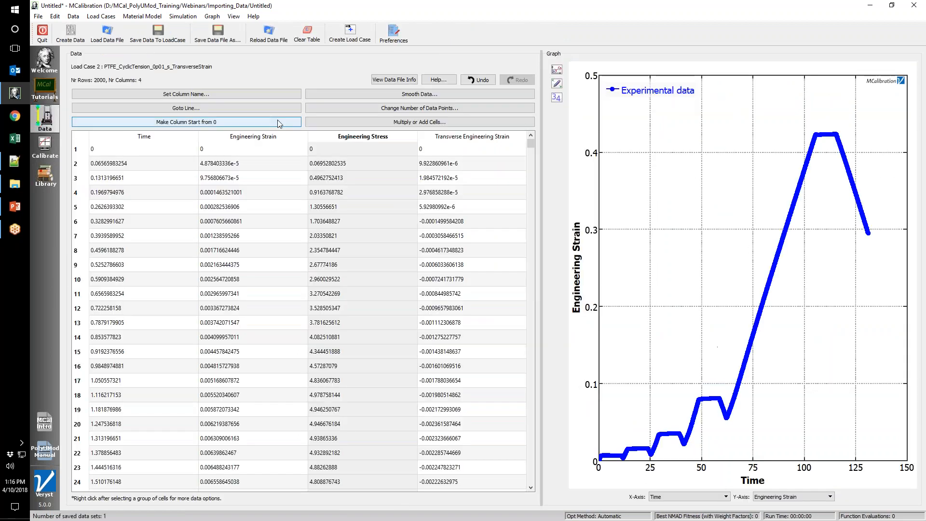
left_click(778, 497)
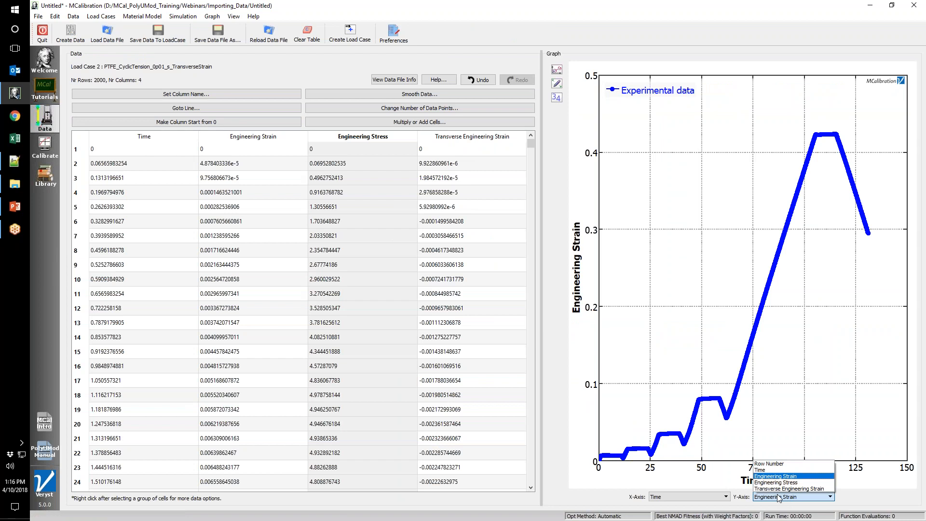
left_click(780, 483)
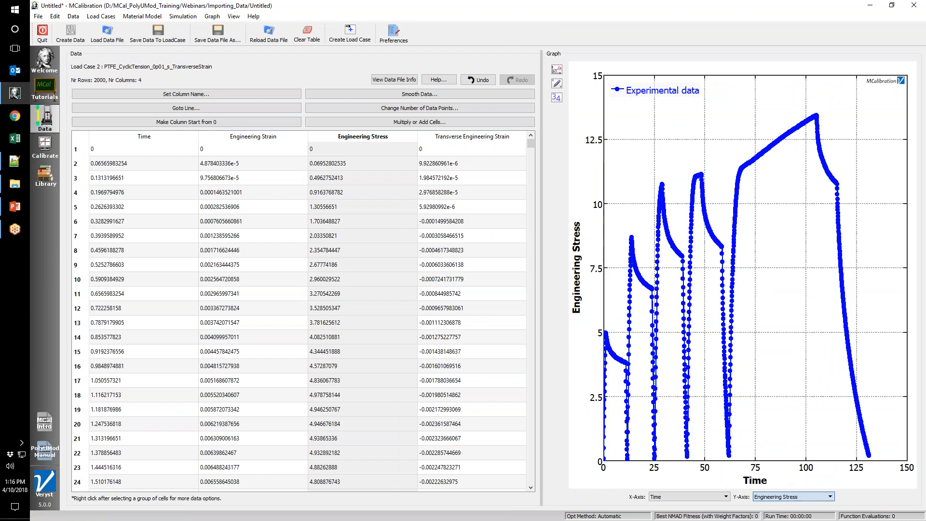
left_click(780, 495)
left_click(780, 491)
scroll(780, 491, "down", 1)
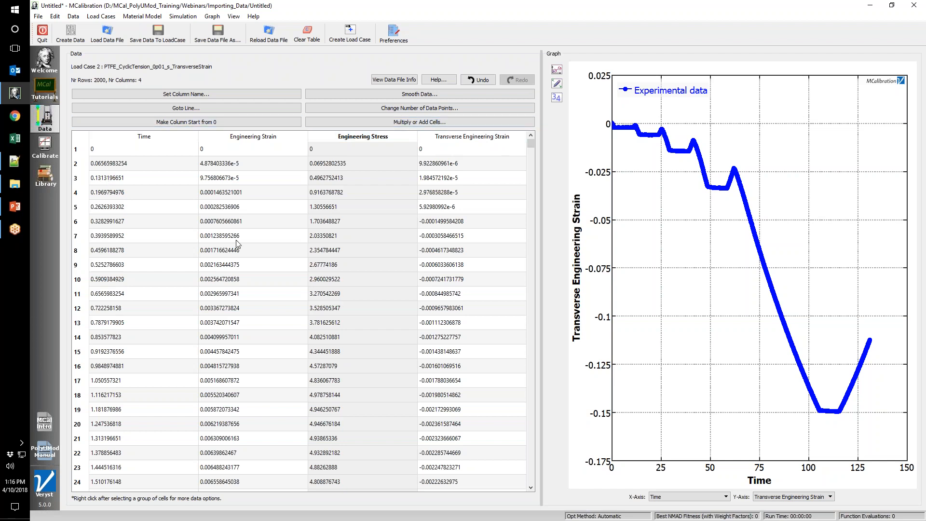
left_click(46, 147)
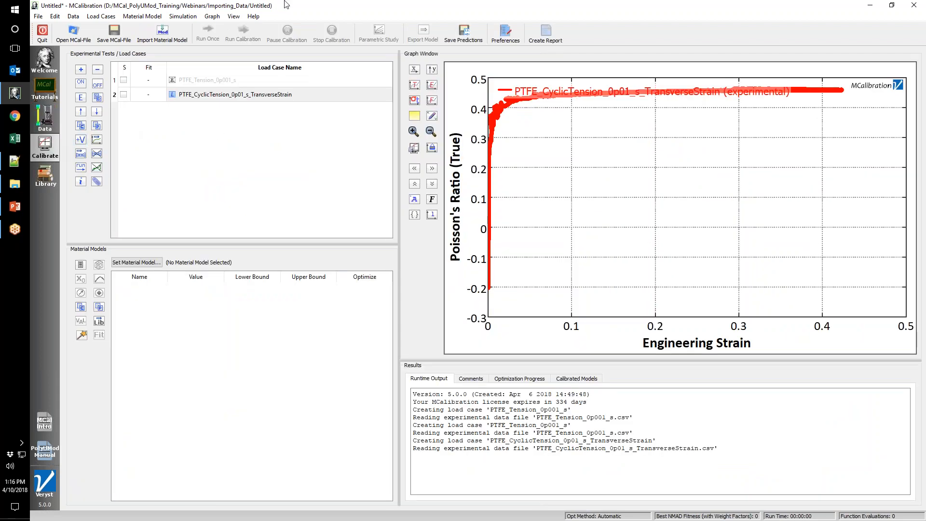
Save the calibration project as Tension in the Importing_Data folder.
key("ctrl+s")
type("Tens")
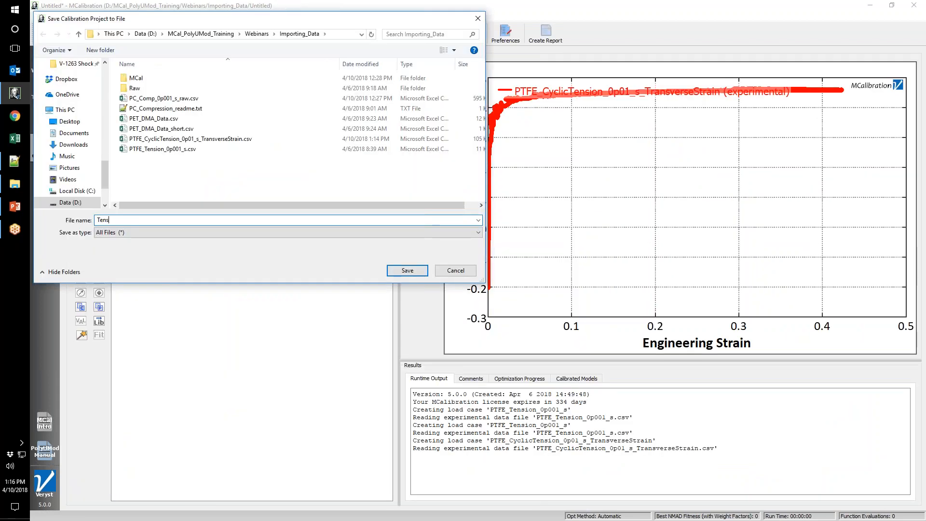
type("ion")
key("Return")
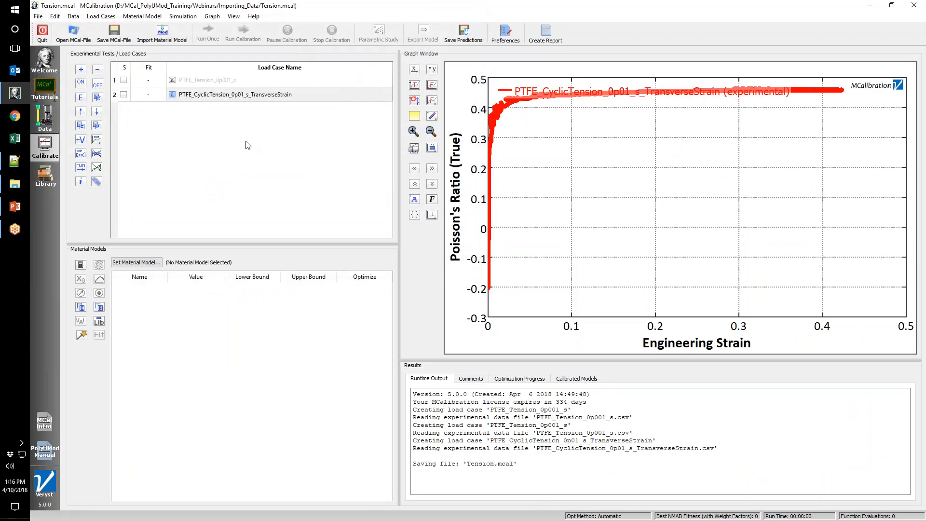
Plot engineering stress against engineering strain, reactivate the PTFE_Tension_0p001_s load case, and save the project again.
left_click(432, 85)
left_click(298, 81)
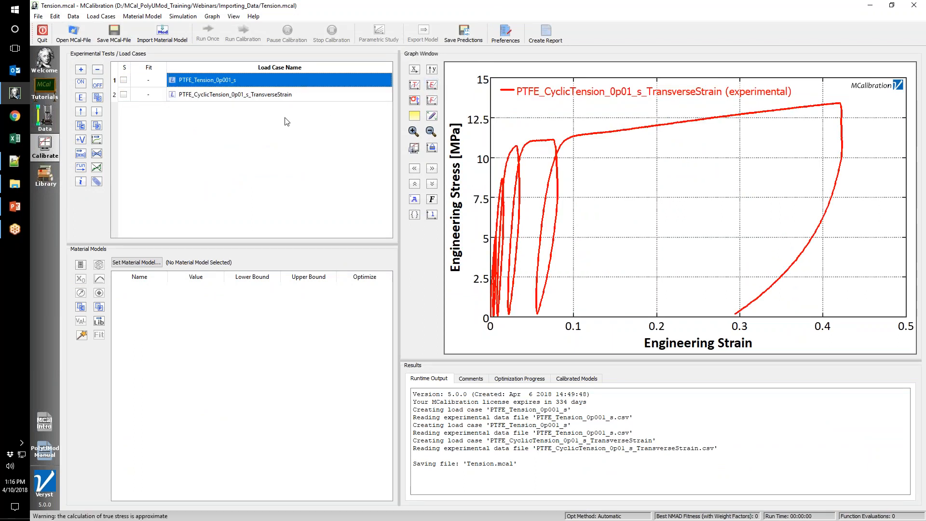
key("ctrl+s")
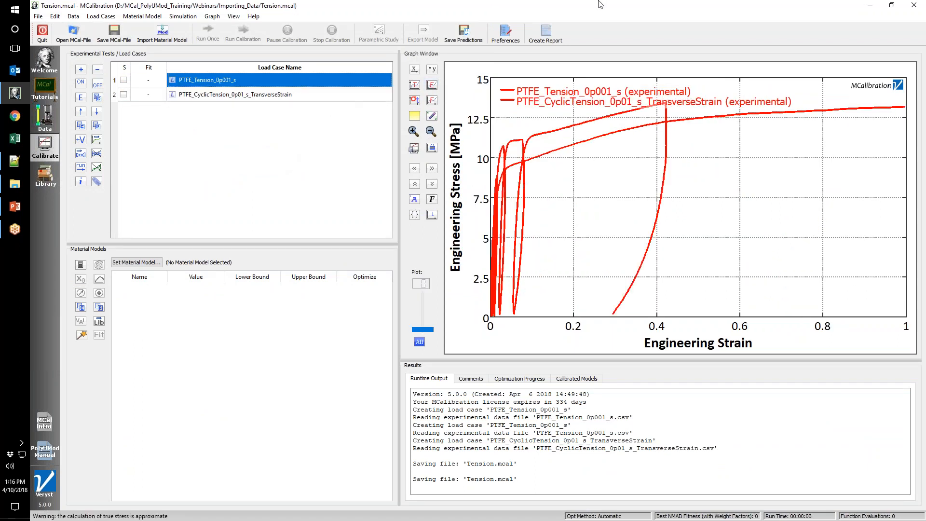
Close and restart MCalibration, maximize its window, and show the calibration page of the new untitled project.
left_click_drag(598, 4, 481, 35)
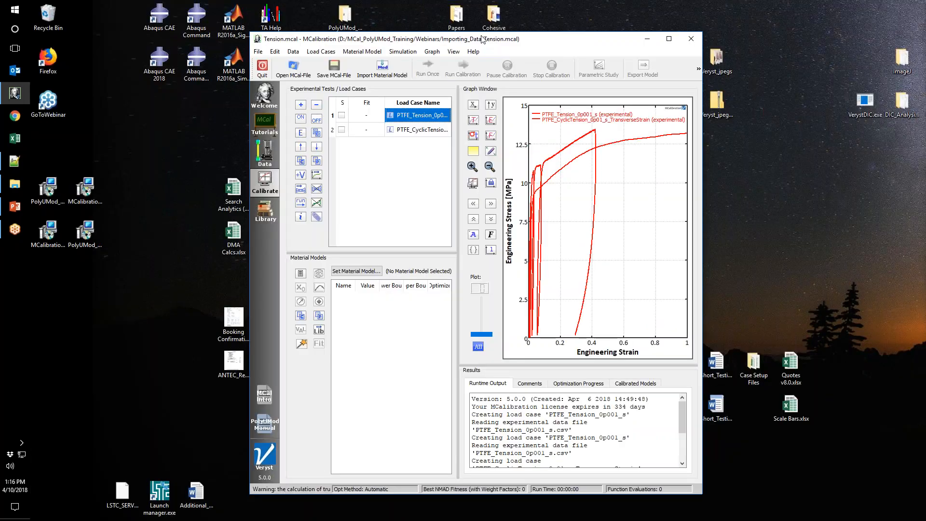
left_click(693, 38)
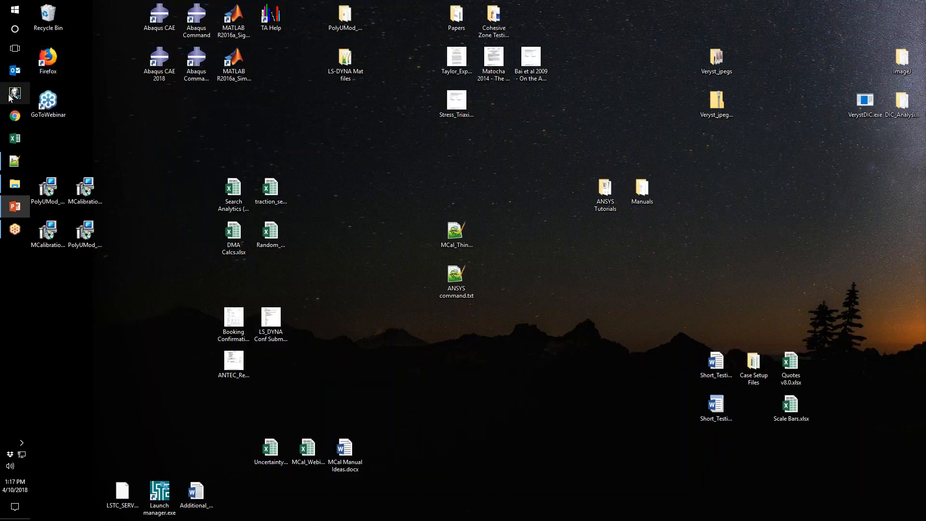
left_click(12, 94)
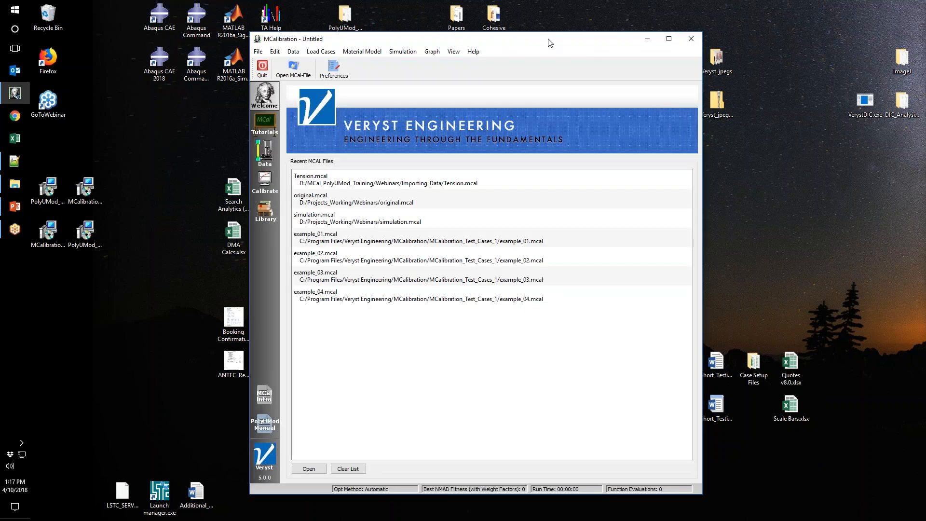
double_click(549, 42)
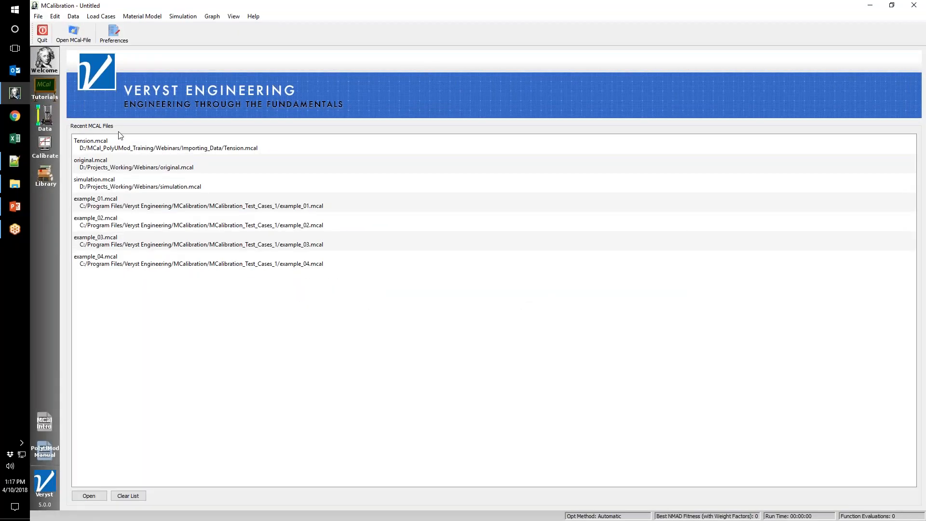
left_click(44, 145)
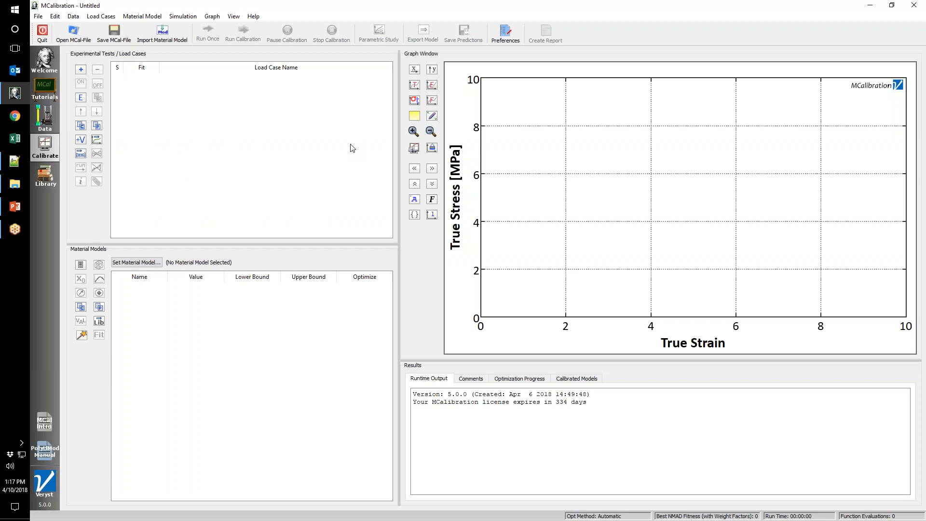
Add a load case and load the experimental file PC_Comp_0p001_s_raw.csv from the Importing_Data folder.
left_click(82, 69)
left_click_drag(265, 71, 237, 64)
left_click(182, 122)
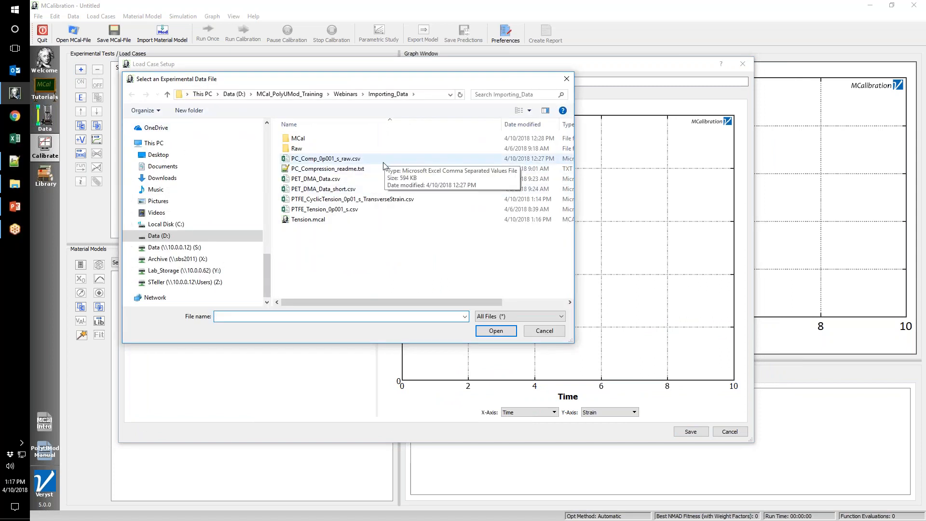
double_click(349, 159)
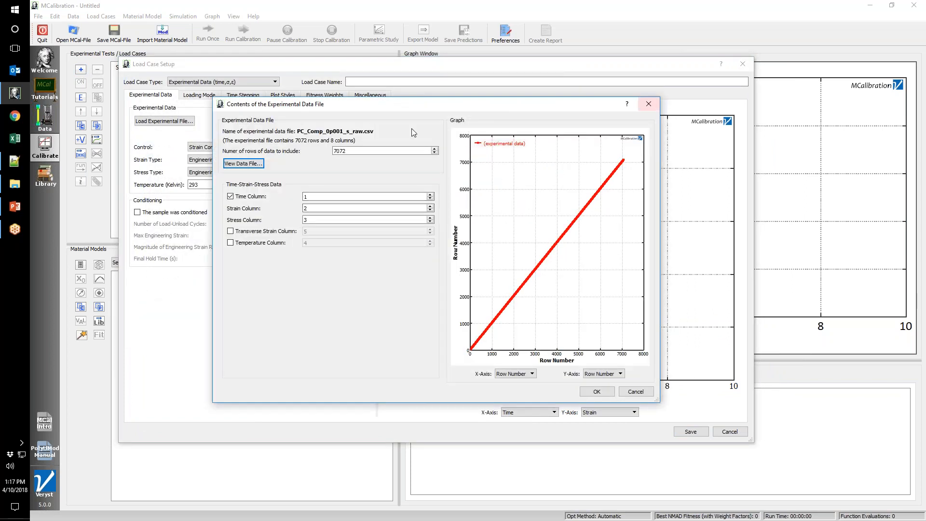
View the raw contents of the data file in a widened window, examine the column headers, and close it without saving.
left_click(256, 164)
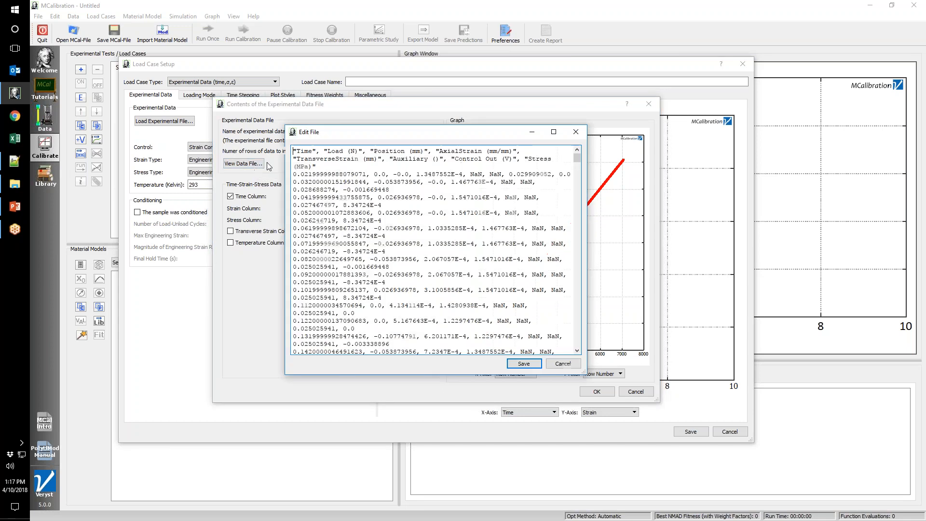
left_click_drag(483, 130, 187, 83)
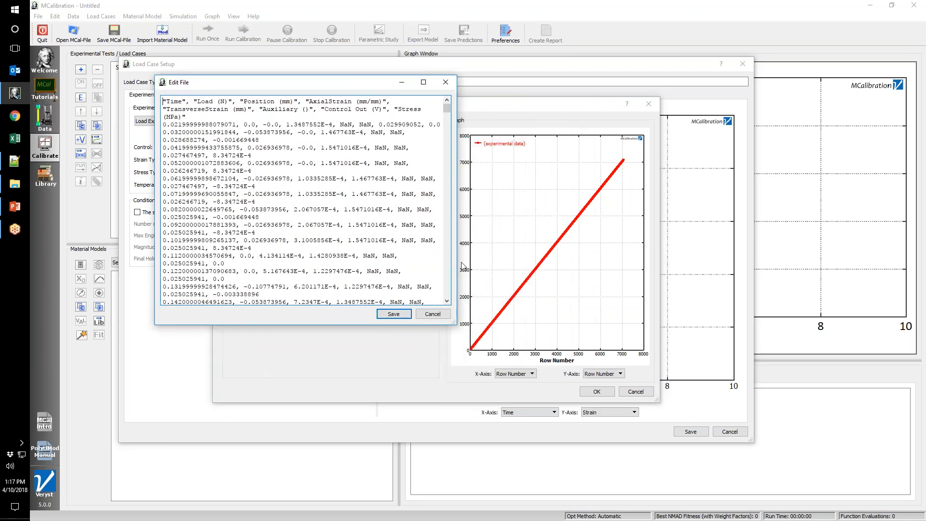
left_click_drag(456, 266, 859, 267)
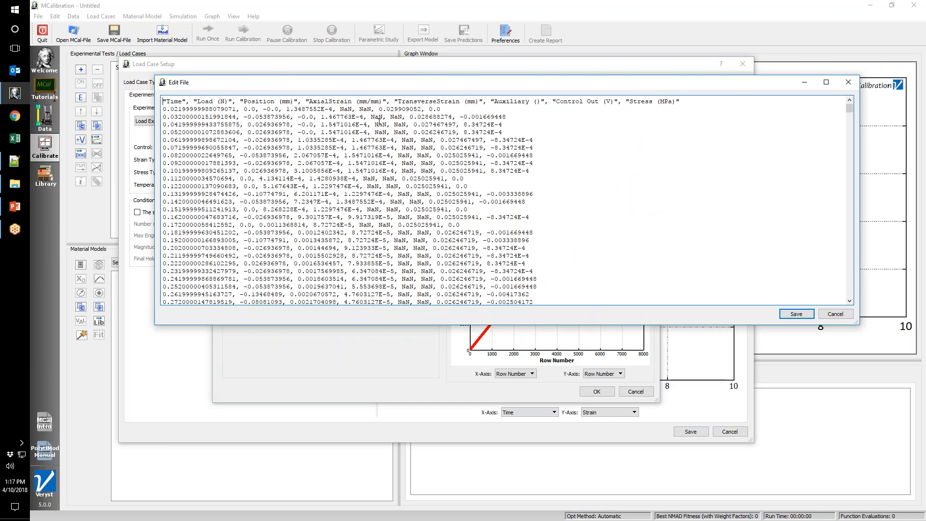
left_click_drag(369, 117, 463, 182)
left_click(531, 240)
left_click(846, 315)
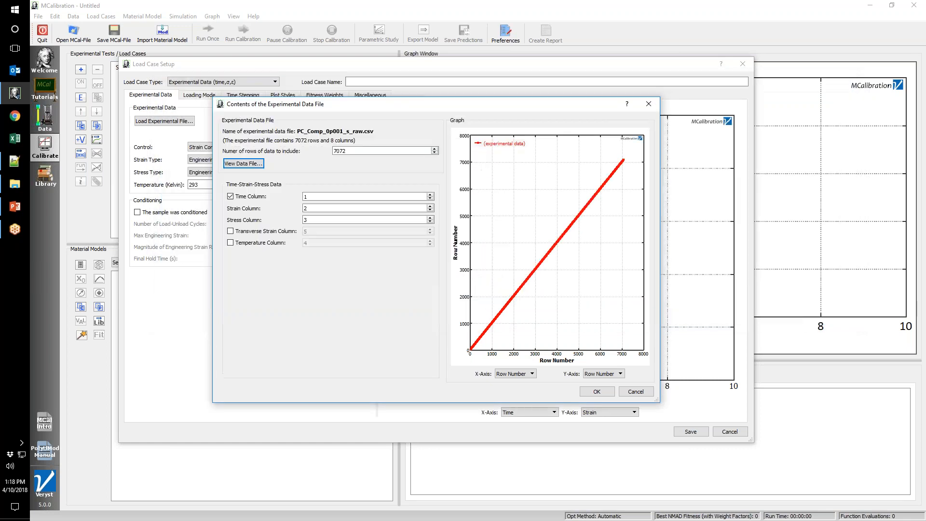
Set the strain column to 4 and the stress column to 2, accept the data import, and save the load case.
left_click(328, 208)
left_click(430, 205)
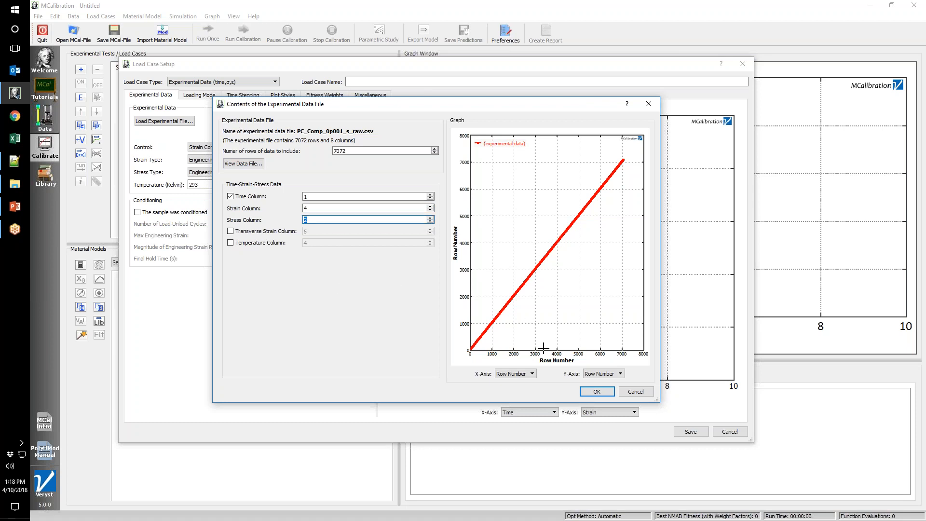
left_click(597, 391)
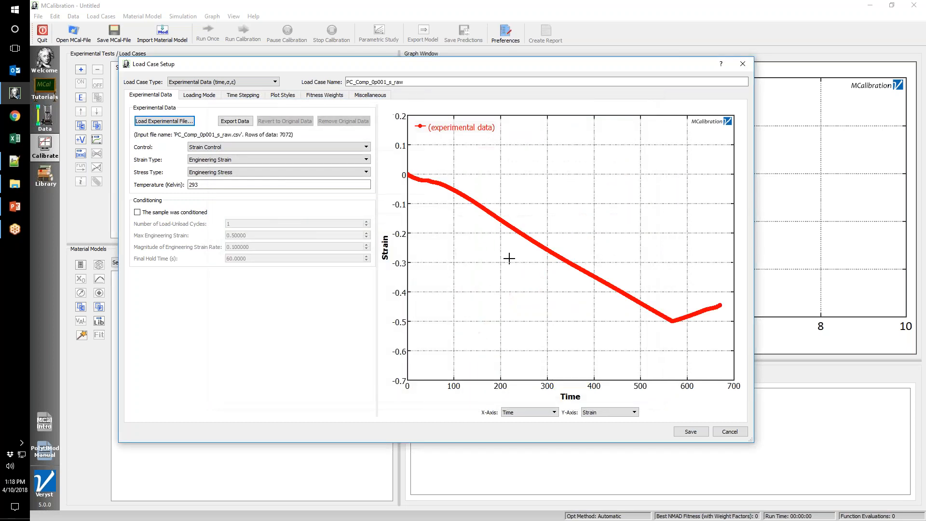
left_click(690, 431)
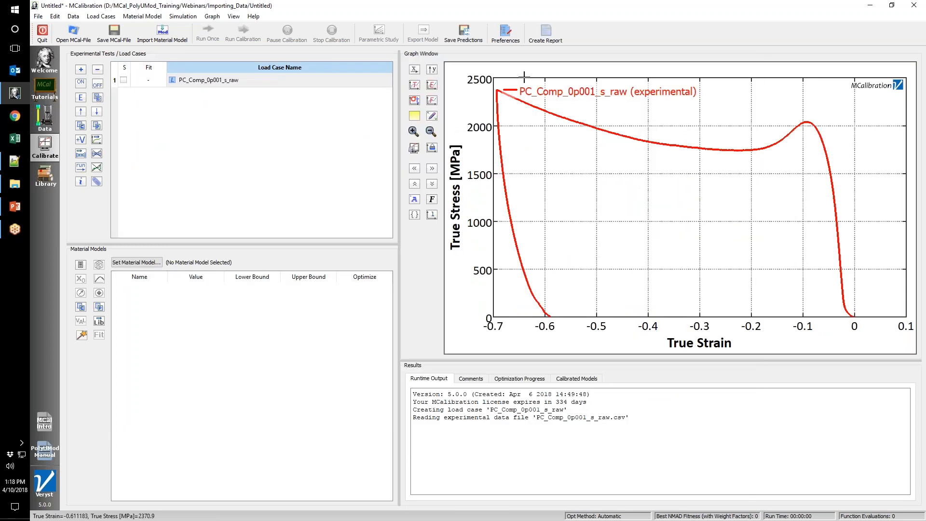
Plot engineering stress against engineering strain and open the PC_Comp_0p001_s_raw load case's experimental data for editing.
left_click(432, 86)
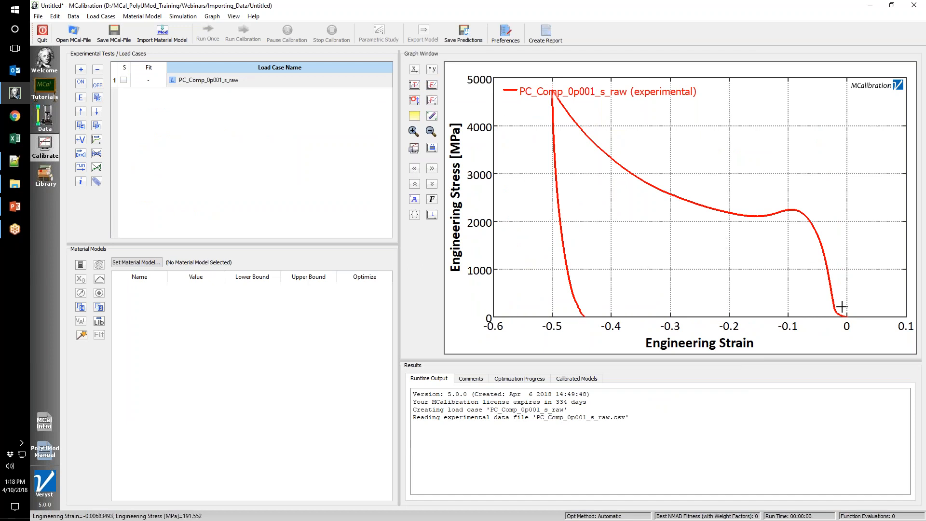
right_click(213, 83)
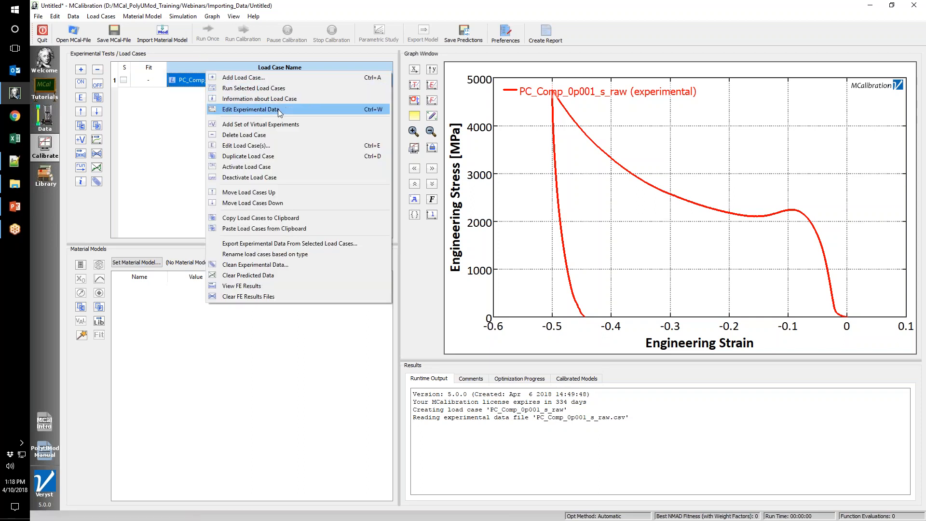
left_click(279, 110)
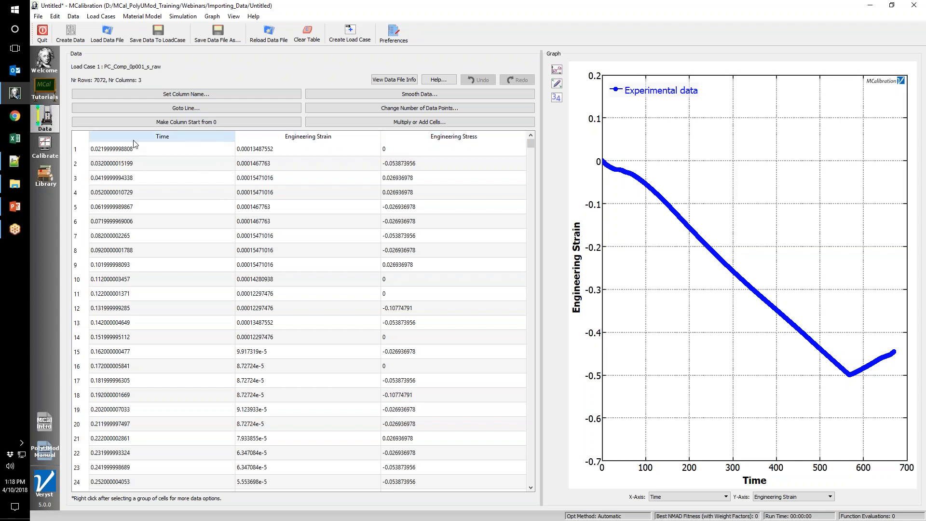
Make the Time column of the compression data start from 0.
left_click(189, 136)
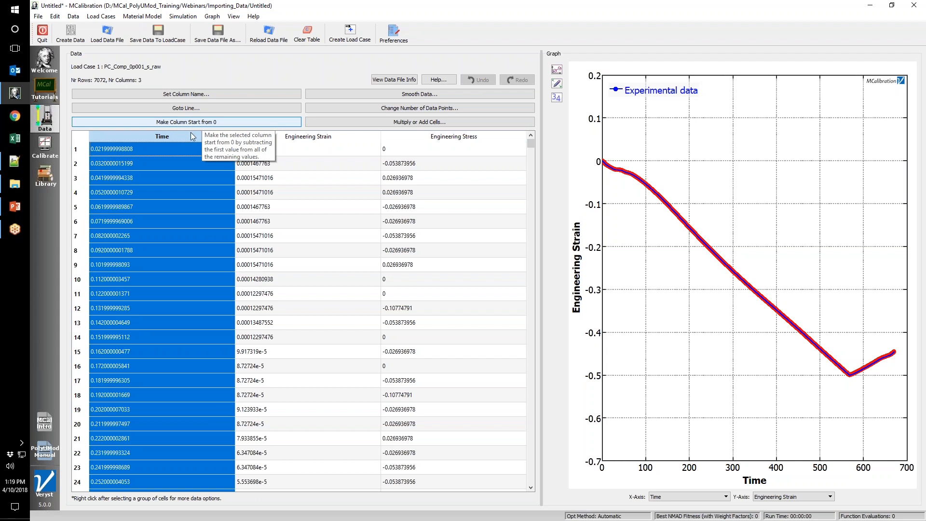
left_click(173, 121)
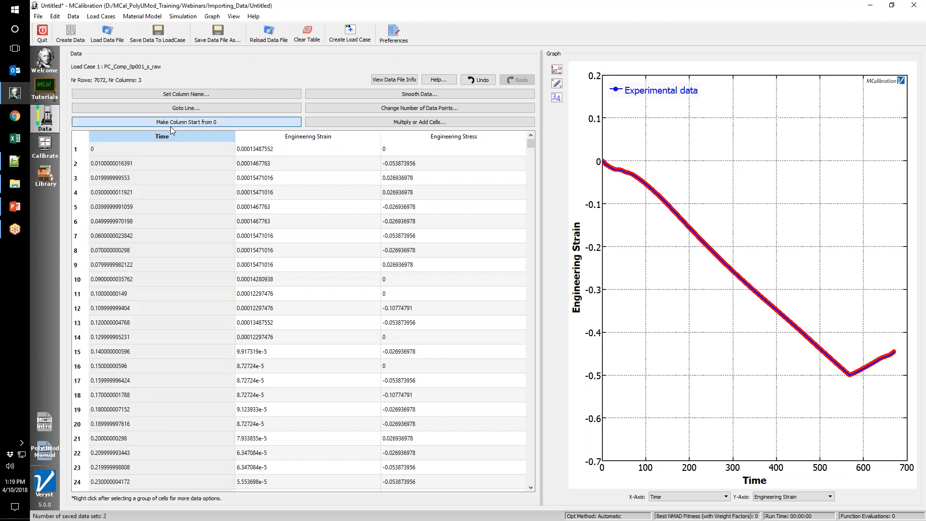
left_click(172, 163)
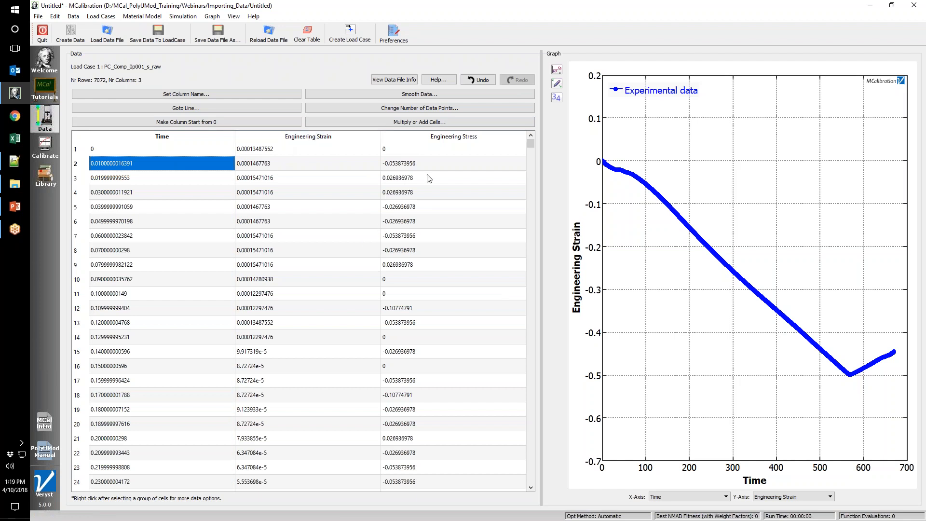
Set the data graph to show Engineering Stress against Engineering Strain.
left_click(793, 496)
left_click(791, 496)
left_click(683, 496)
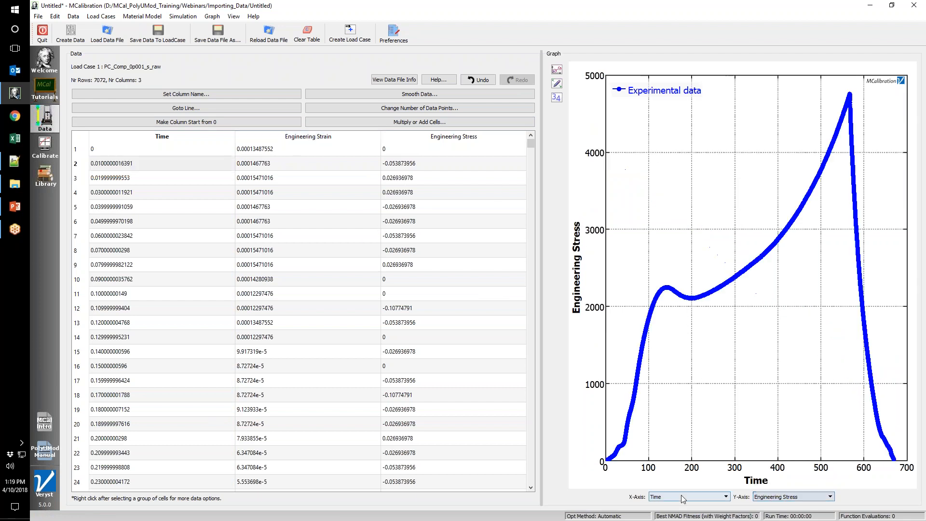
left_click(675, 480)
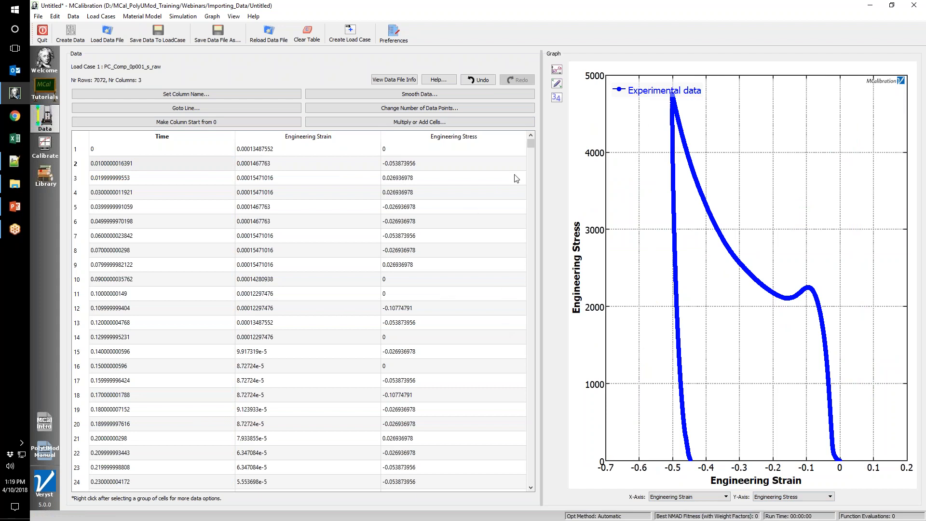
Multiply all cells of the Engineering Stress column by -1.
left_click(427, 138)
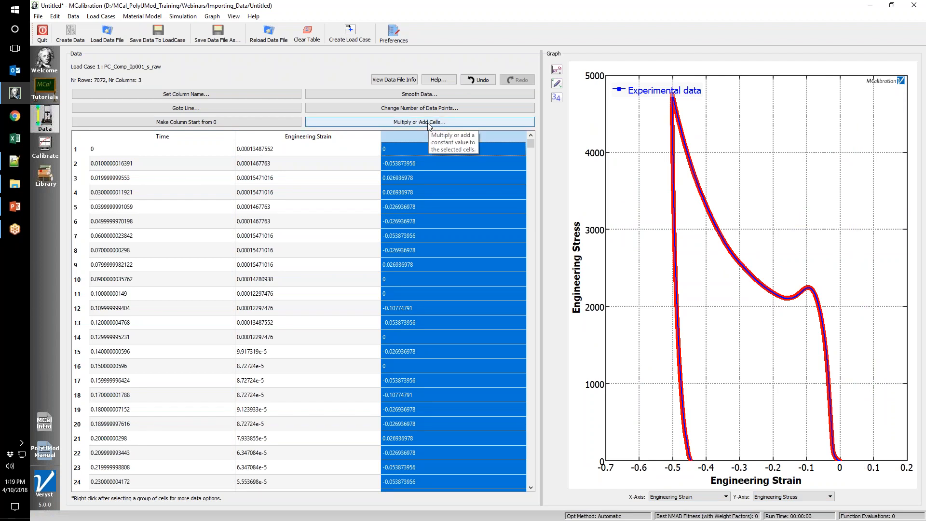
left_click(428, 123)
left_click_drag(512, 226, 491, 238)
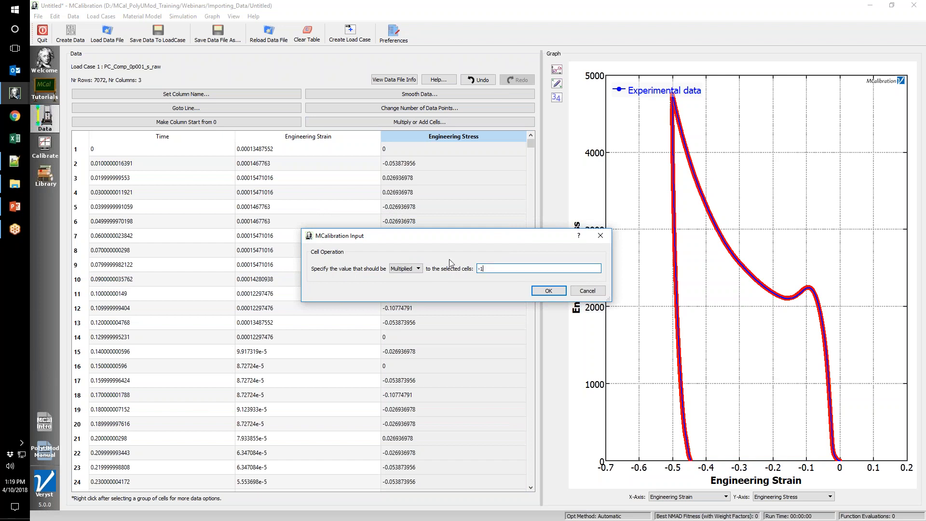
left_click(556, 292)
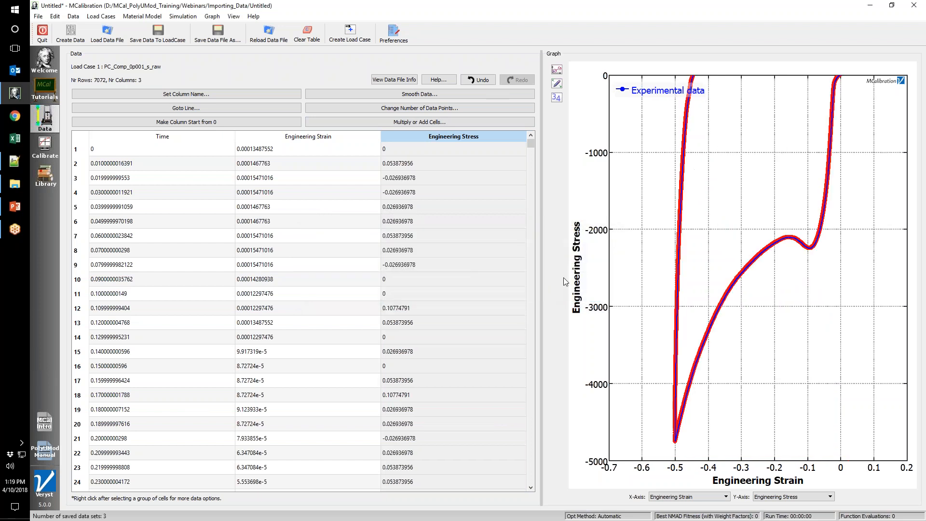
Multiply the Engineering Stress column by 1/32.24 to convert the load values to stress.
key("alt+Tab")
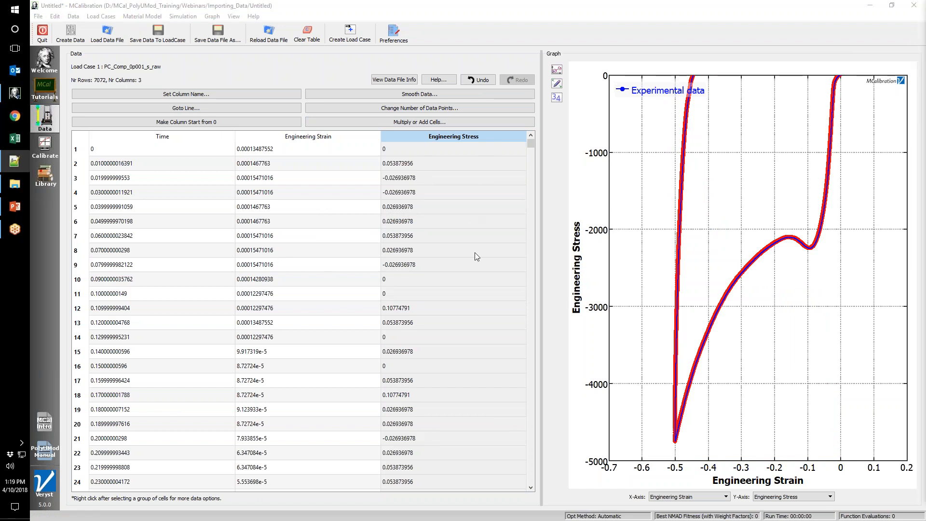
left_click(444, 124)
left_click_drag(490, 229, 456, 228)
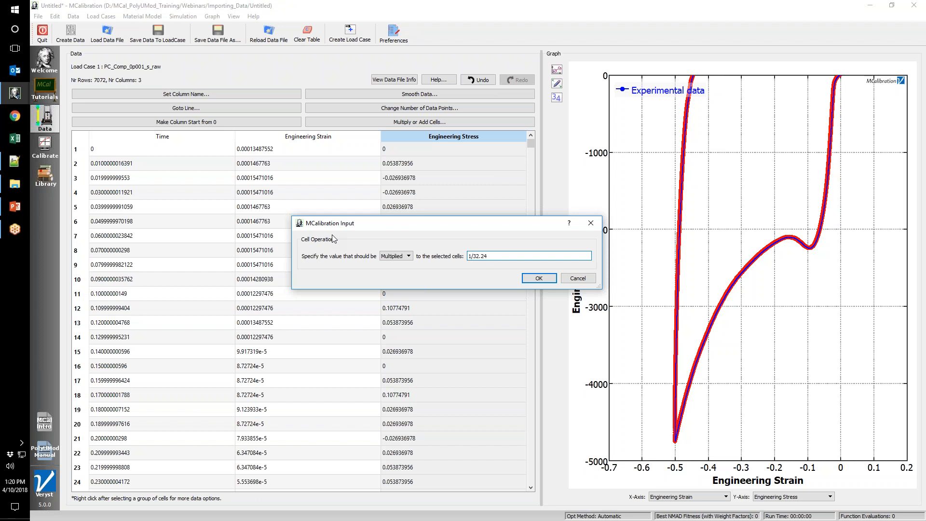
left_click(551, 279)
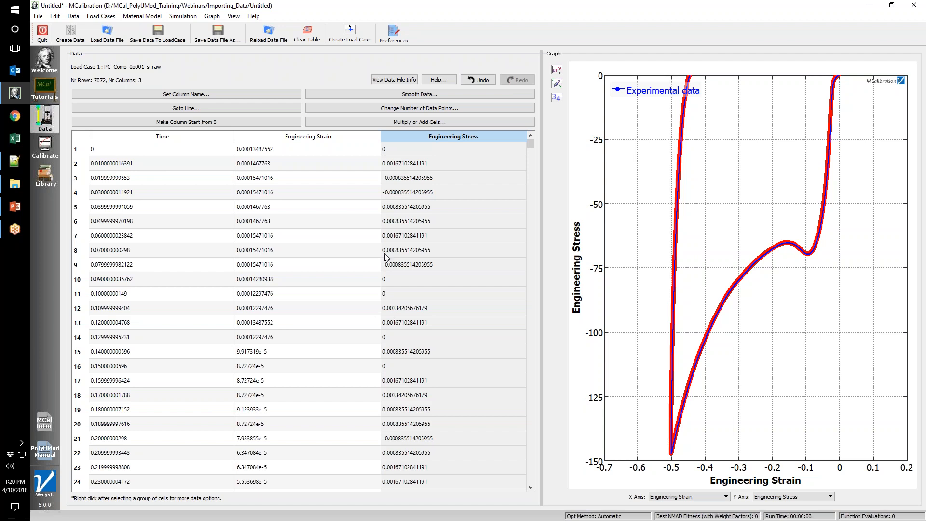
left_click(400, 221)
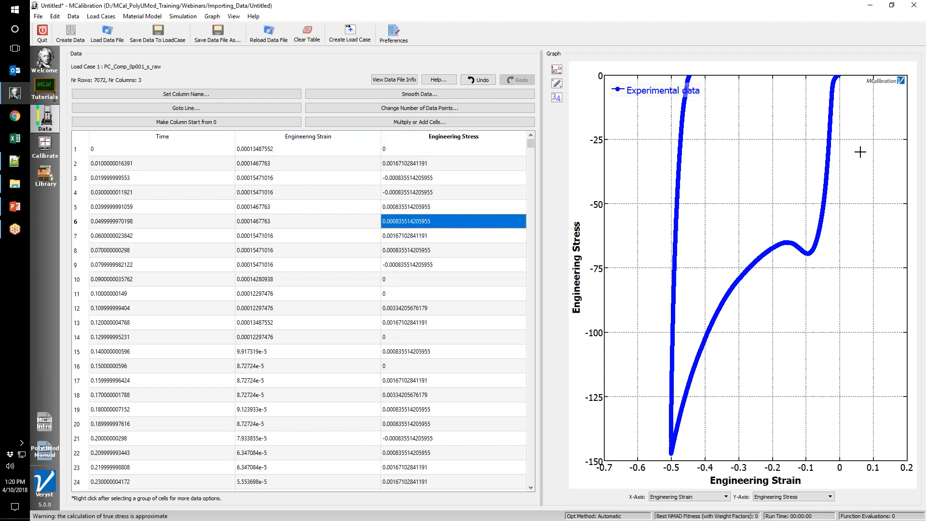
Examine the start of the stress-strain curve and apply toe-in compensation of the first point to the data.
left_click_drag(819, 138, 844, 72)
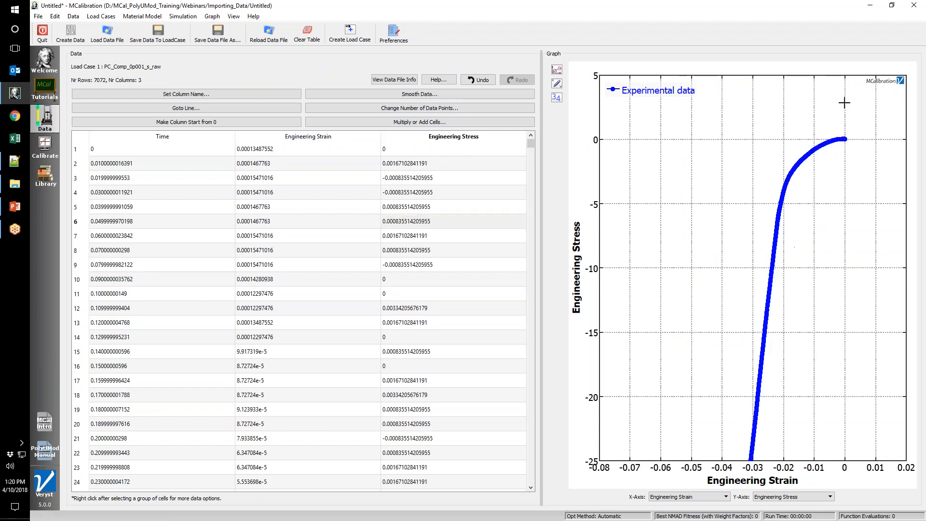
left_click(284, 148)
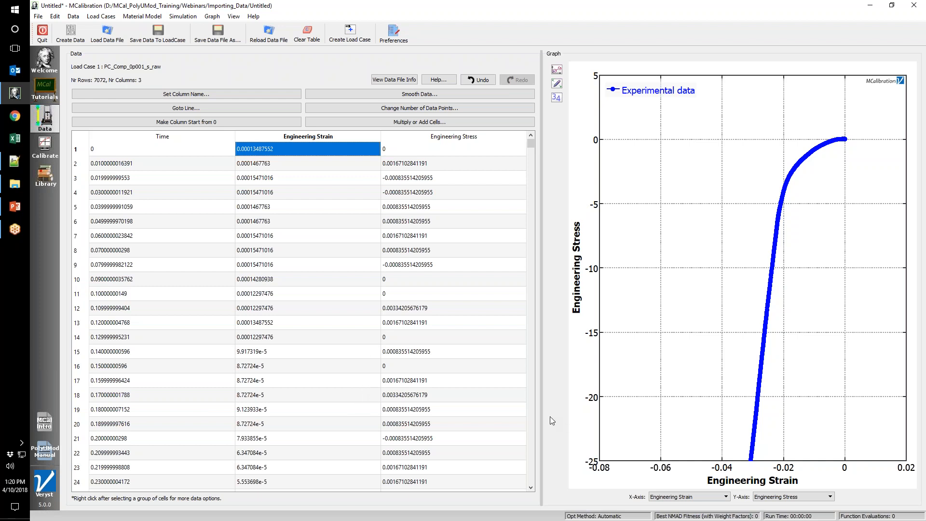
right_click(289, 299)
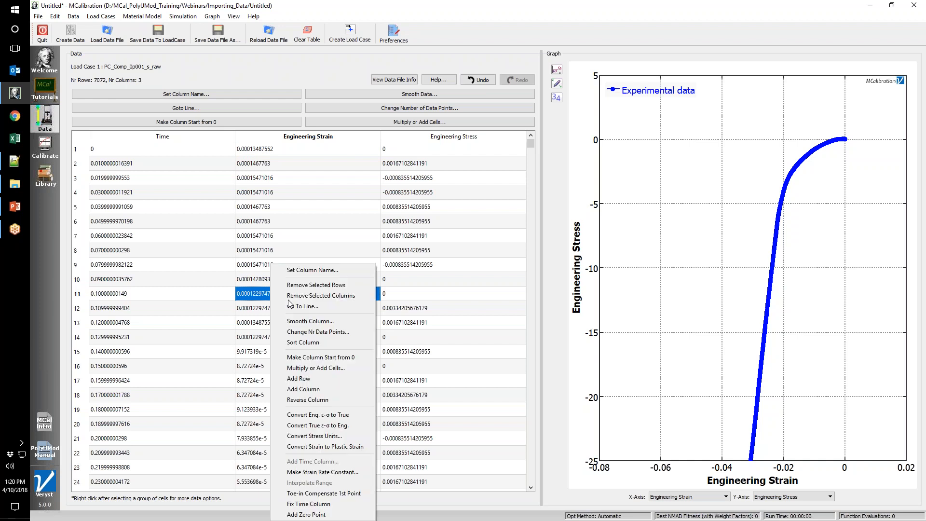
left_click(342, 494)
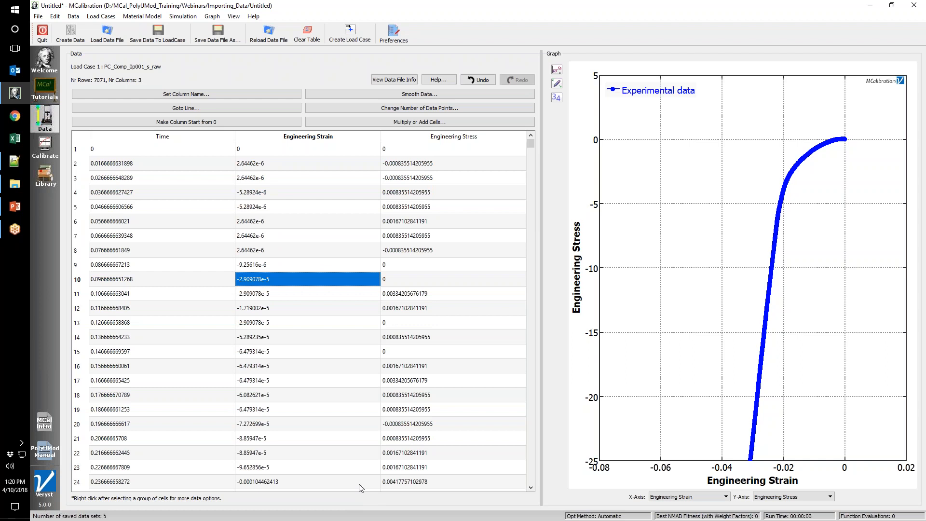
Remove rows 2 to 655, covering the curved toe region at the start of the stress-strain curve.
left_click_drag(850, 132, 765, 231)
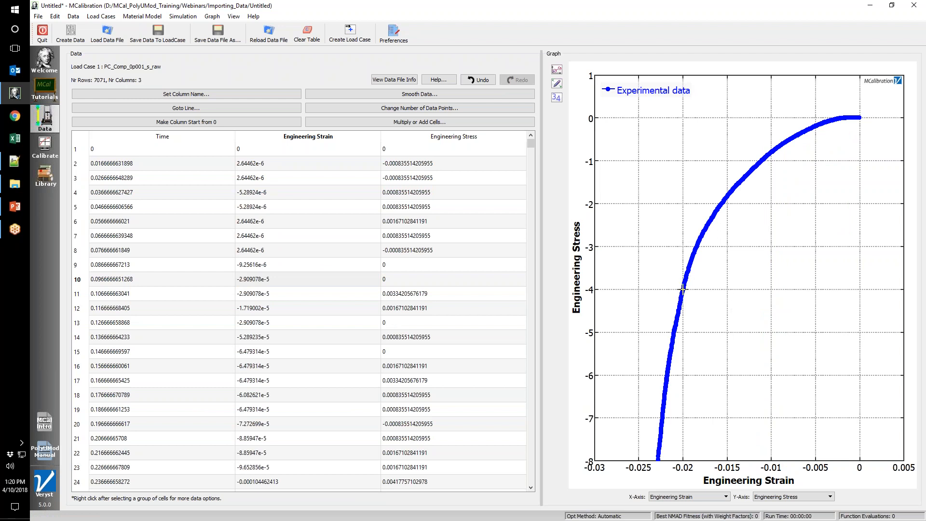
left_click_drag(889, 99, 645, 338)
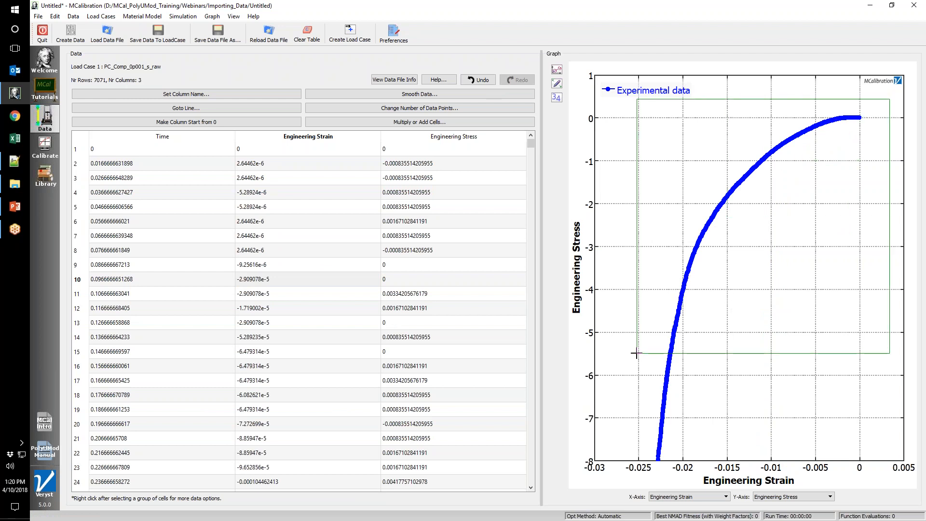
left_click(675, 397)
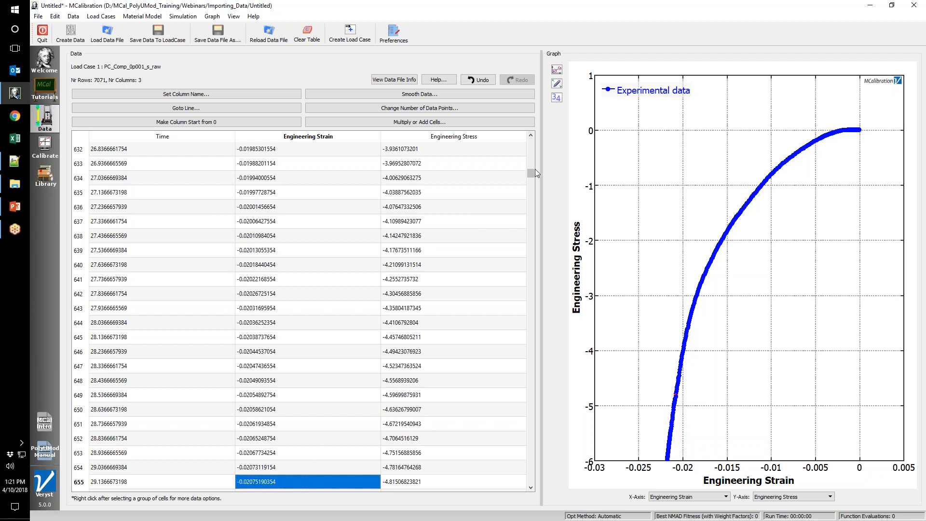
left_click_drag(531, 172, 533, 140)
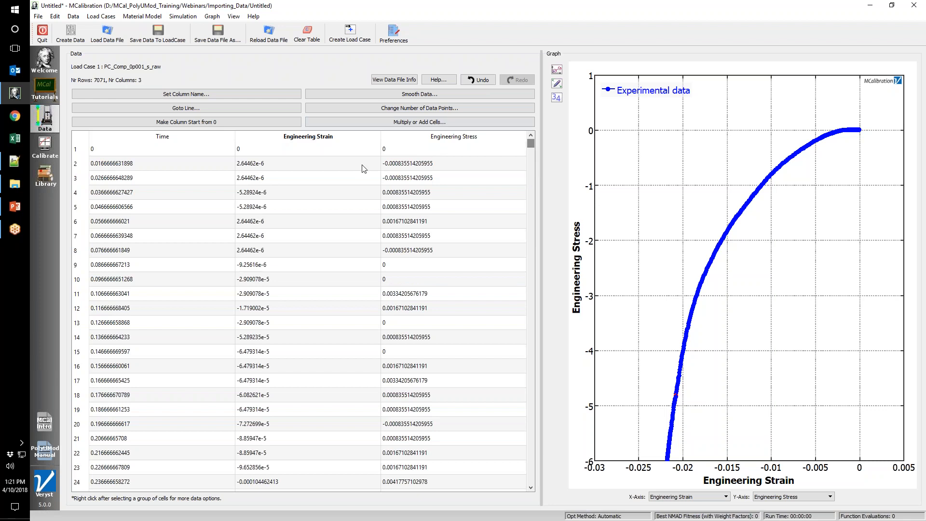
left_click(333, 167, "shift")
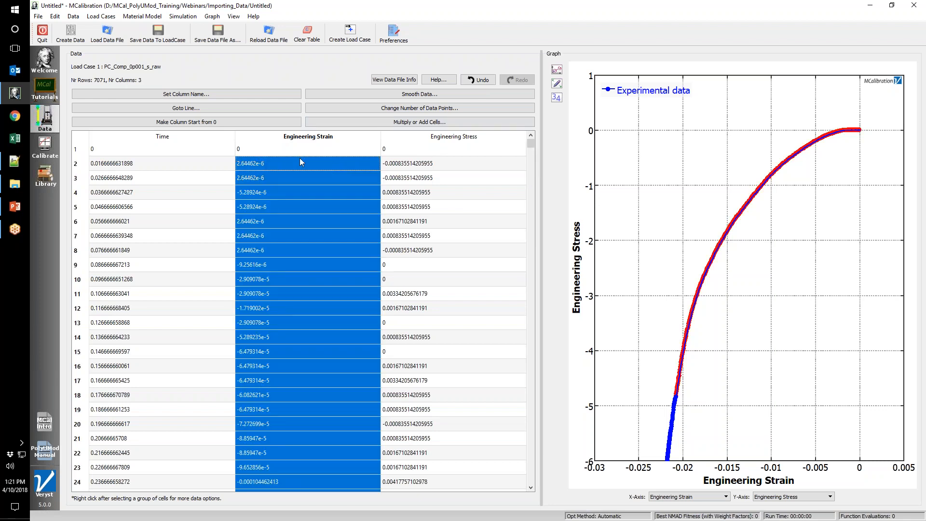
right_click(279, 161)
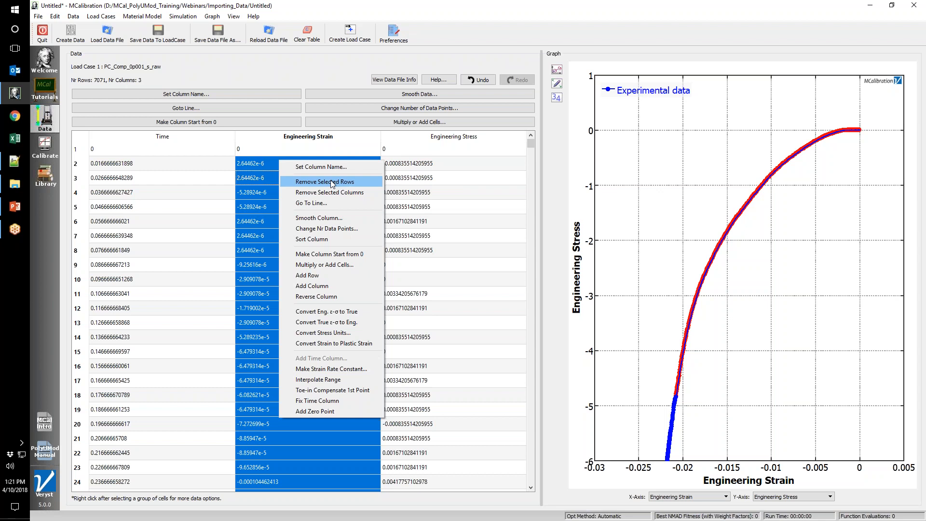
left_click(333, 182)
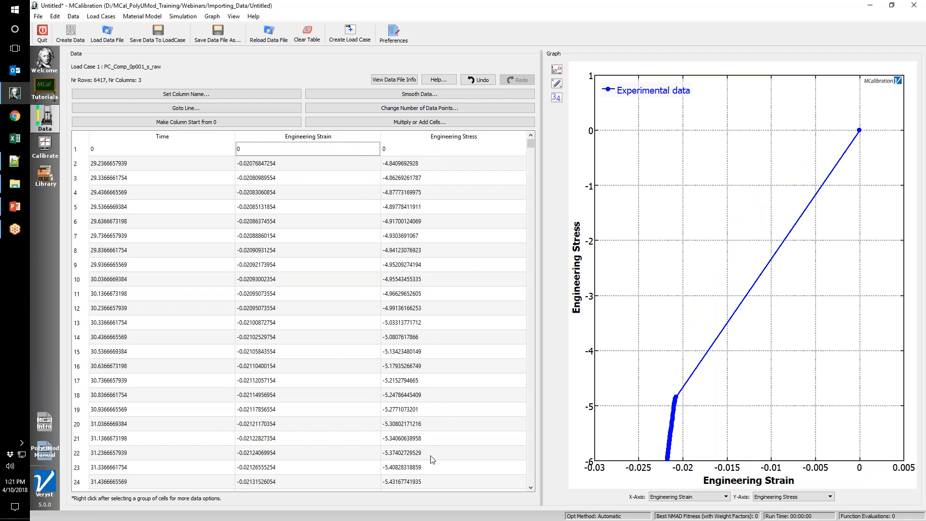
Apply toe-in compensation of the first point to the data three times in a row.
right_click(366, 263)
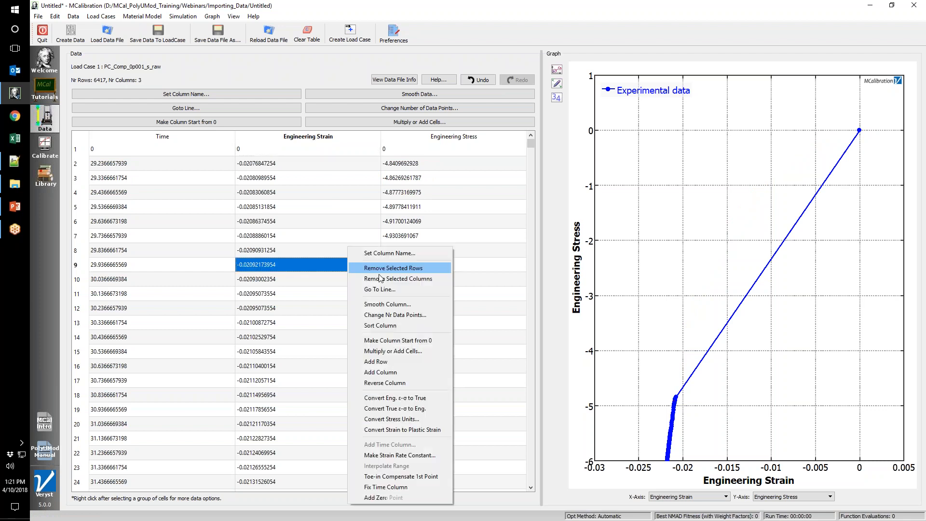
left_click(423, 476)
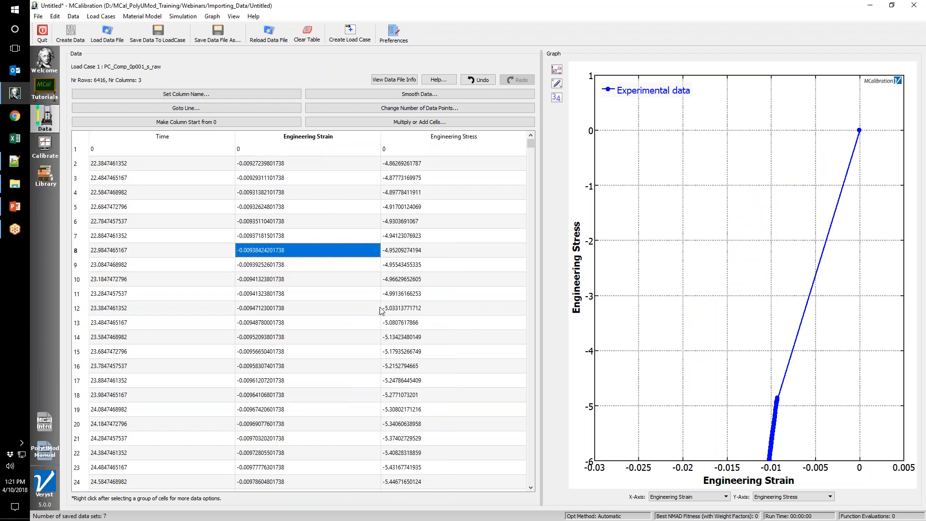
right_click(371, 279)
left_click(421, 492)
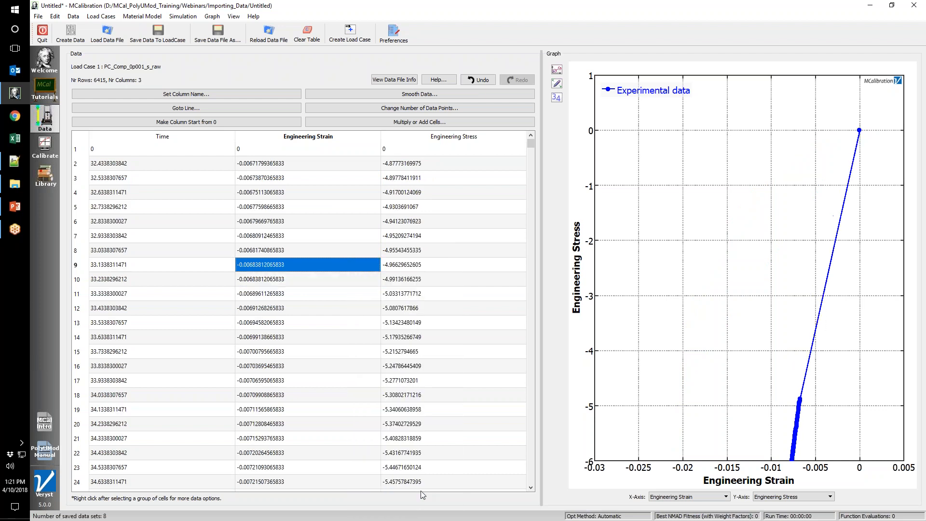
right_click(355, 300)
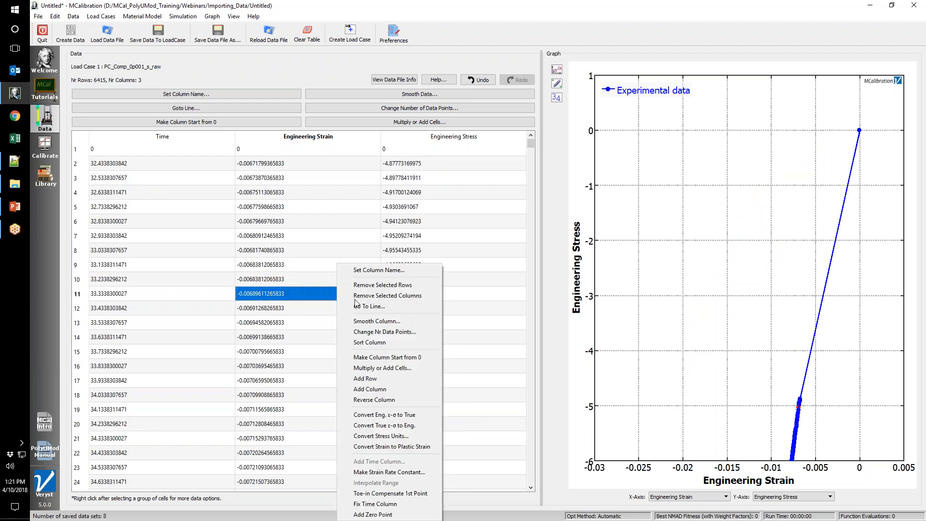
left_click(416, 494)
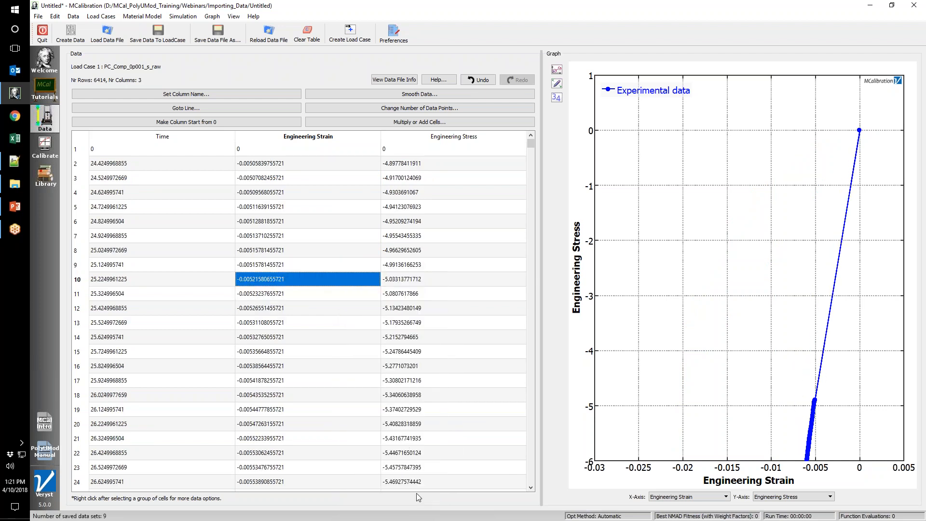
Remove rows 2 to 159, covering the remaining curved toe region, and apply toe-in compensation of the first point again.
left_click(556, 84)
left_click_drag(886, 184, 912, 67)
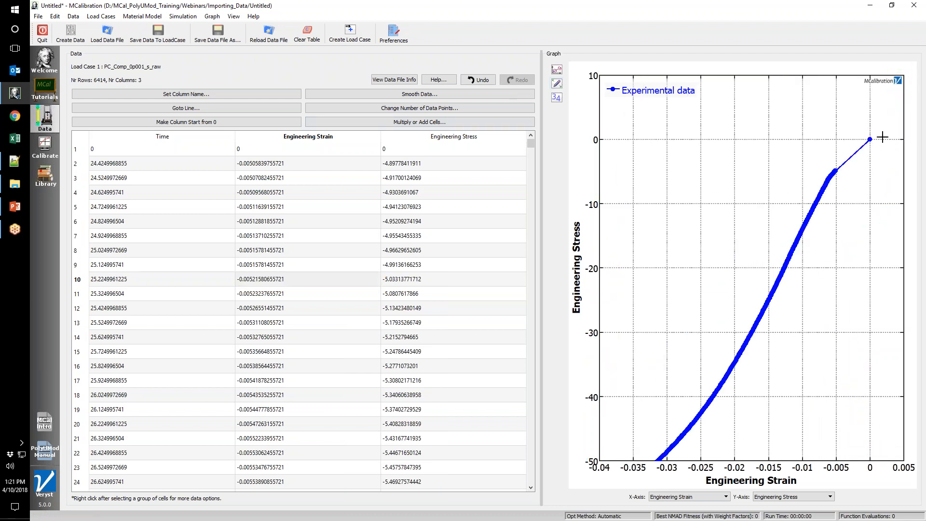
left_click_drag(851, 154, 809, 213)
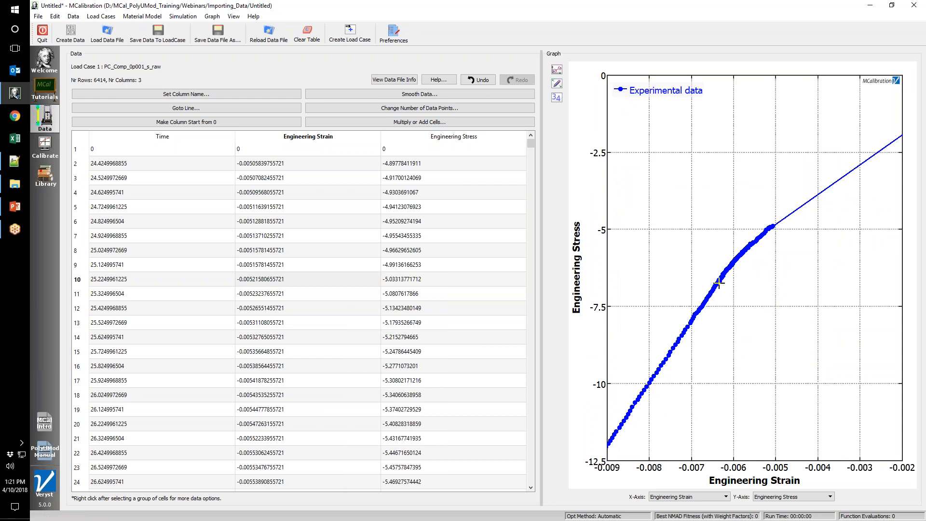
left_click(690, 323)
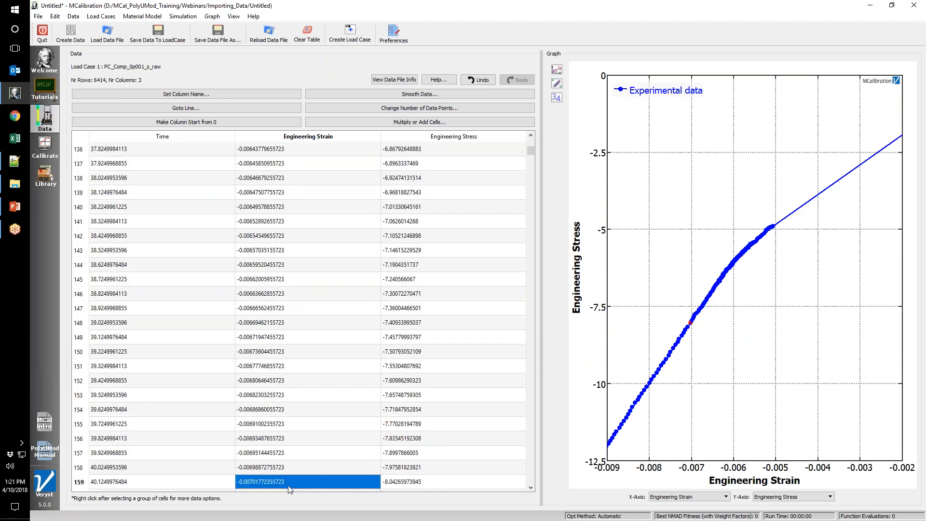
scroll(296, 300, "up", 20)
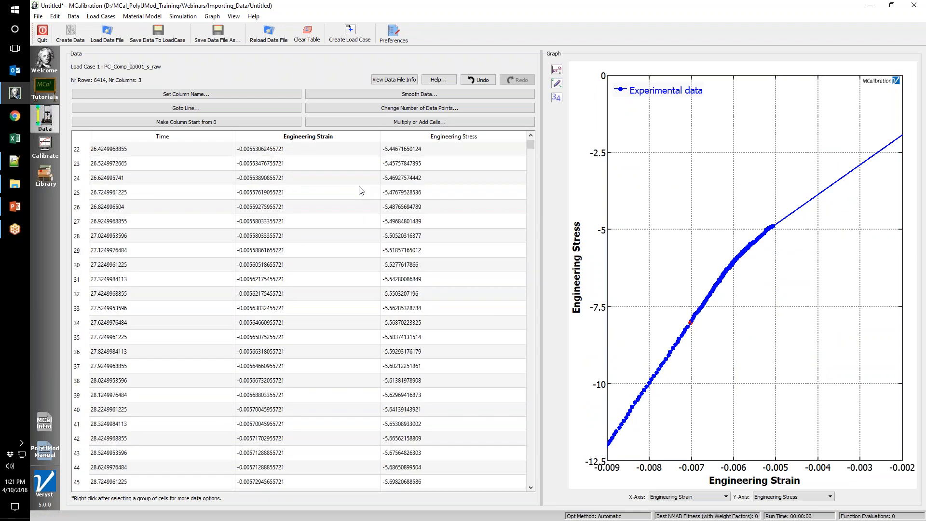
scroll(358, 189, "up", 7)
left_click(332, 169, "shift")
right_click(332, 168)
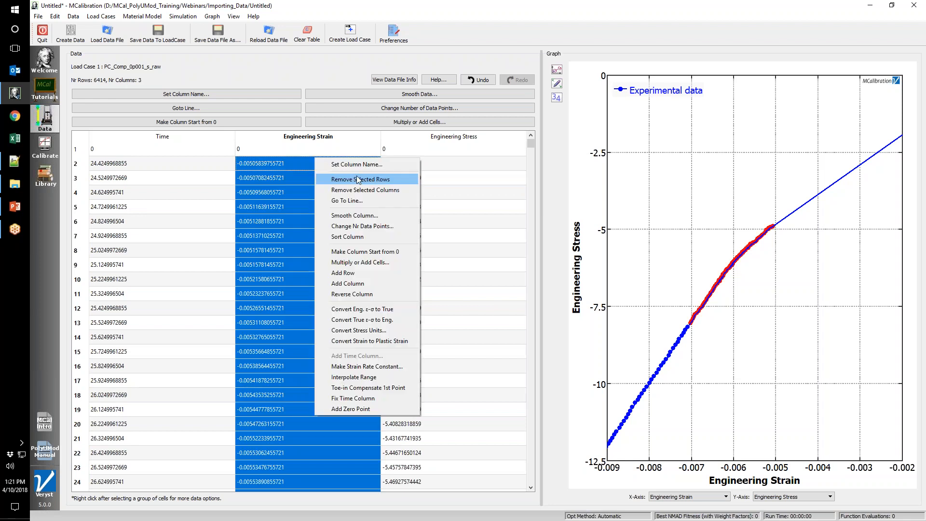
left_click(357, 186)
right_click(428, 380)
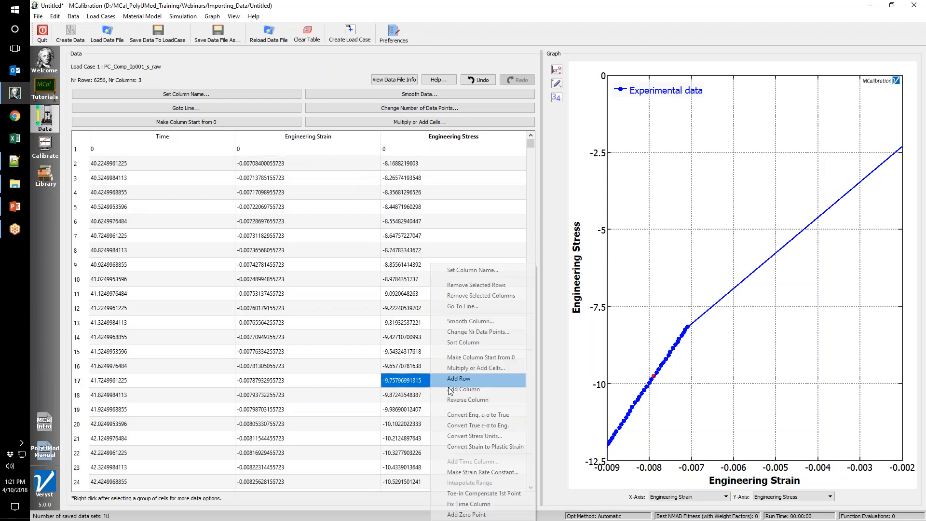
left_click(474, 493)
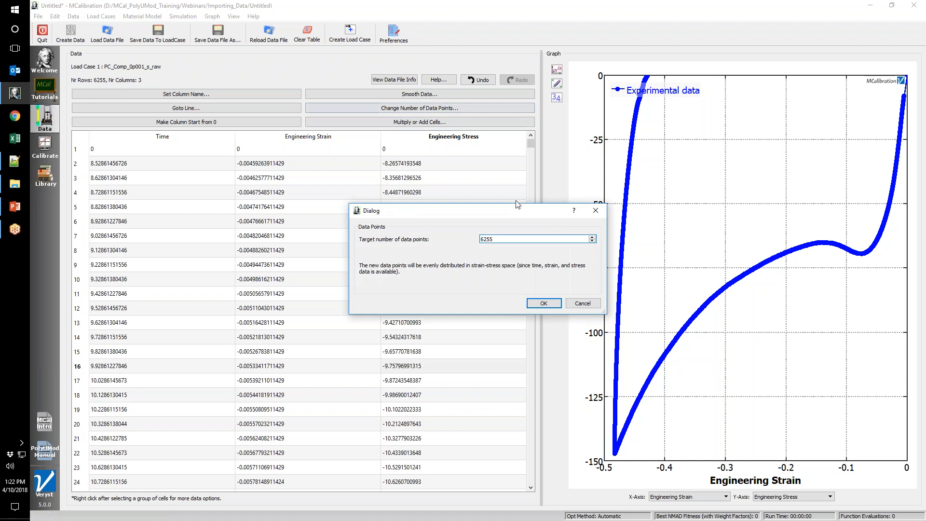
Reduce the data set to 1500 data points and save the data to the load case.
double_click(487, 239)
type("200")
key("Return")
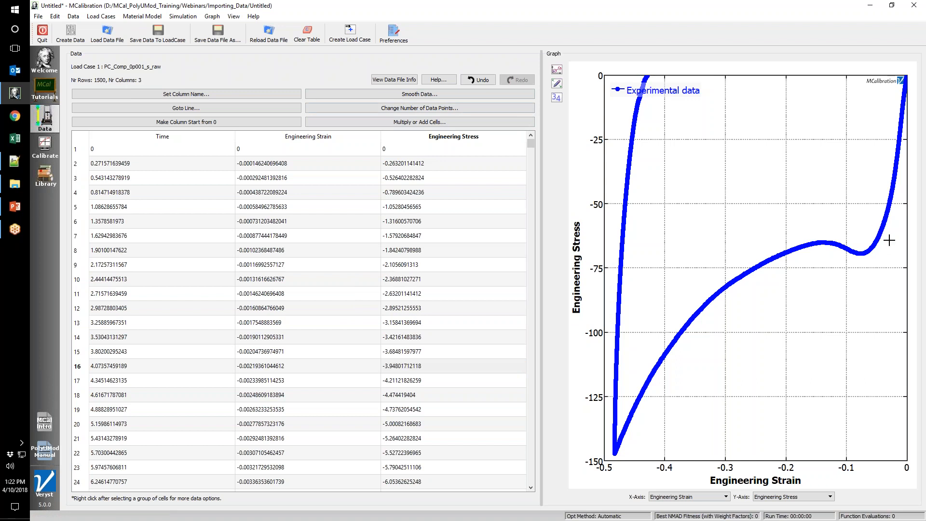
left_click(174, 37)
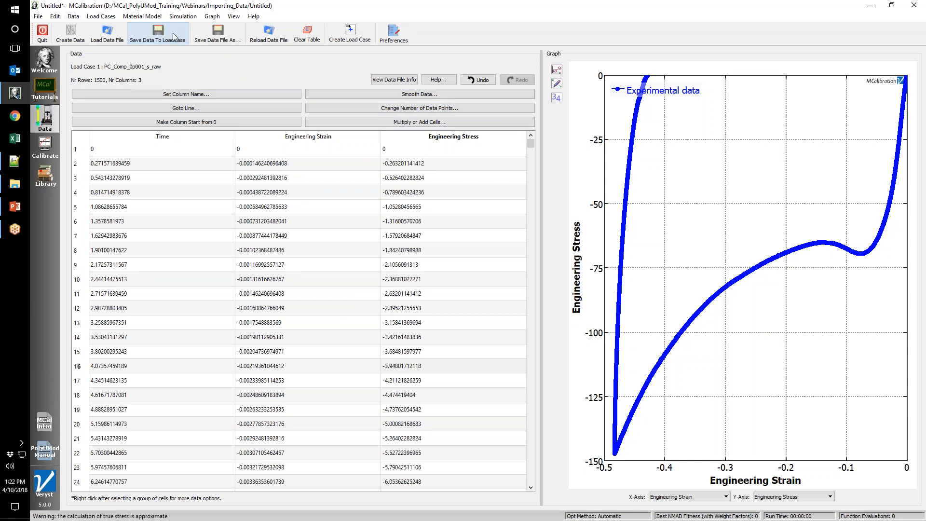
Open the setup of the PC_Comp_0p001_s_raw load case in the calibration view.
left_click(47, 148)
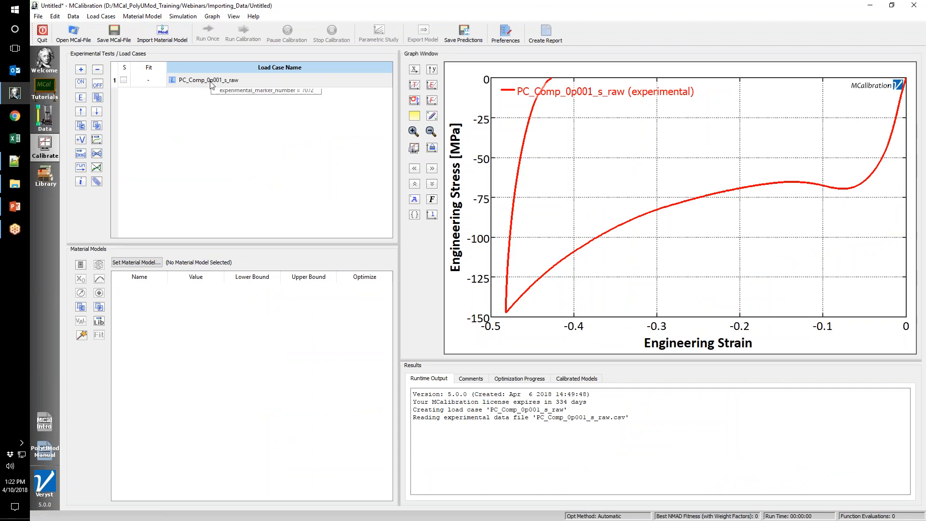
mouse_move(216, 85)
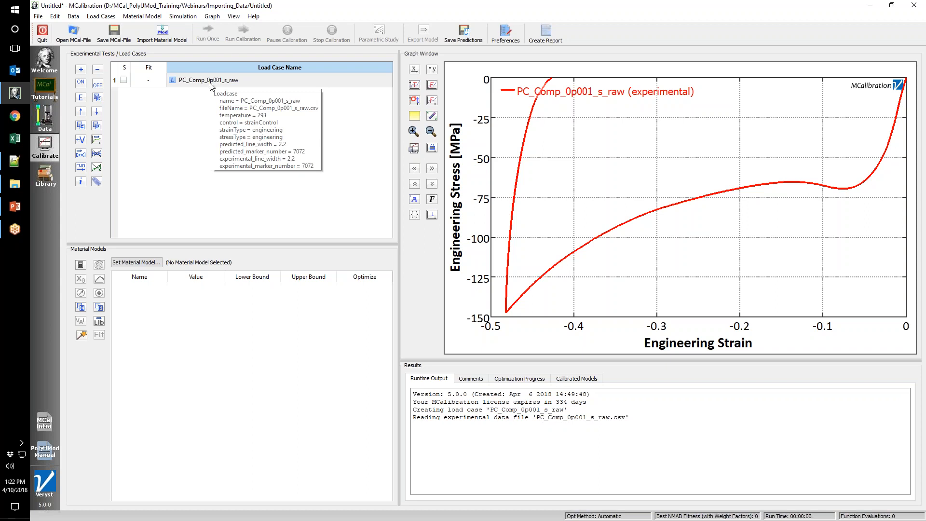
double_click(211, 80)
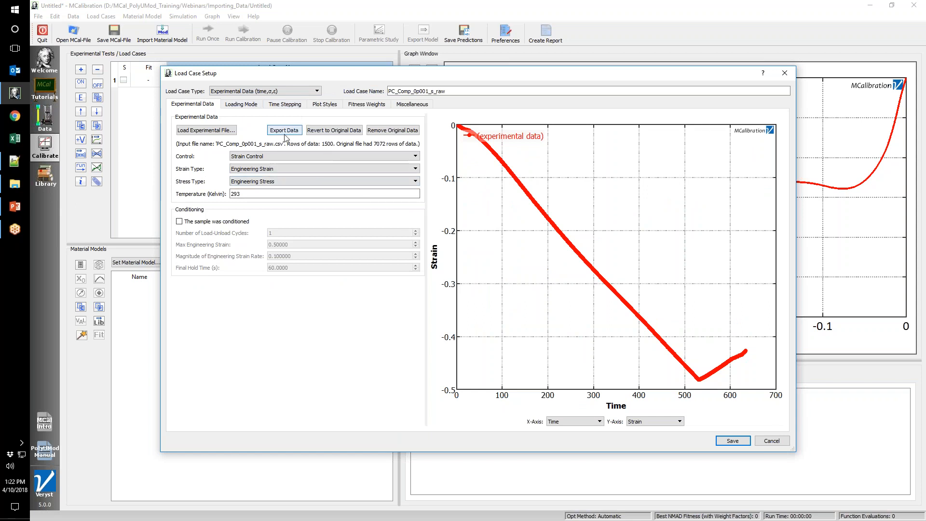
Try the Simple Shear loading mode for the load case and inspect its local coordinate A.
left_click(248, 104)
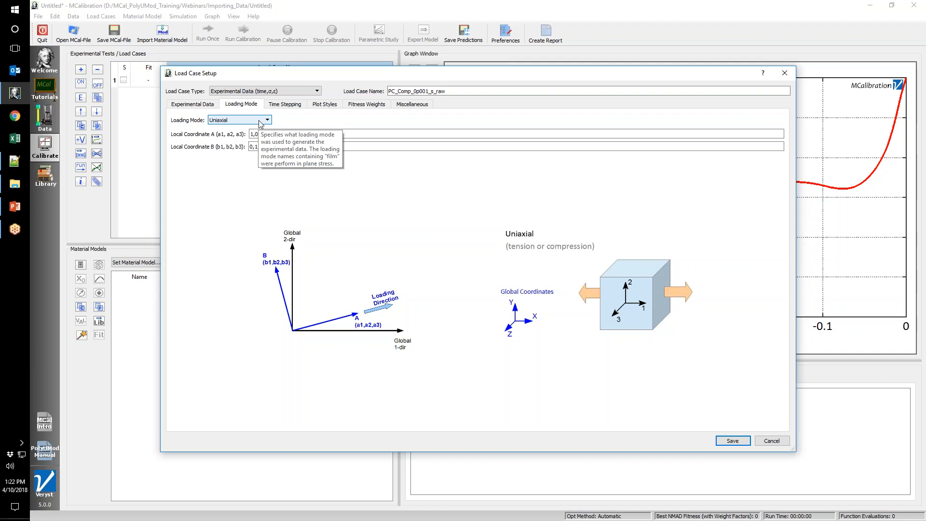
left_click(260, 121)
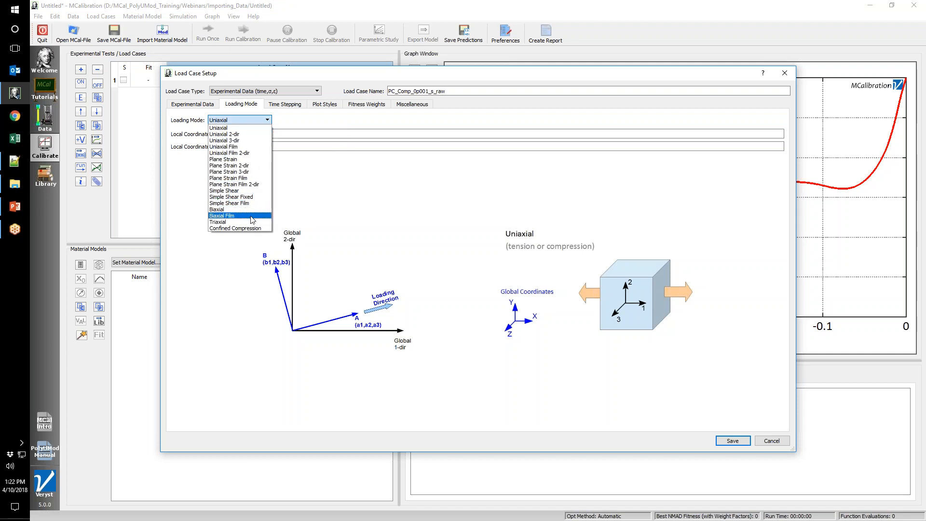
left_click(265, 191)
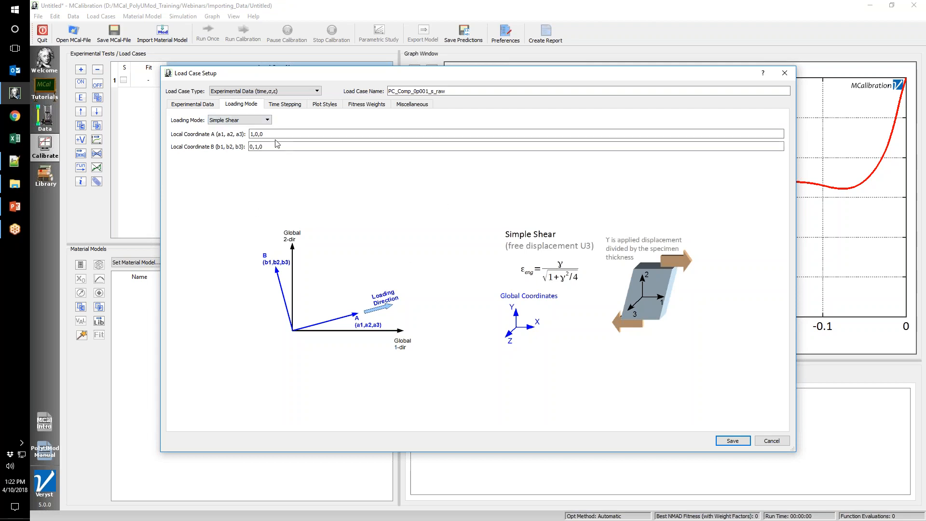
mouse_move(281, 138)
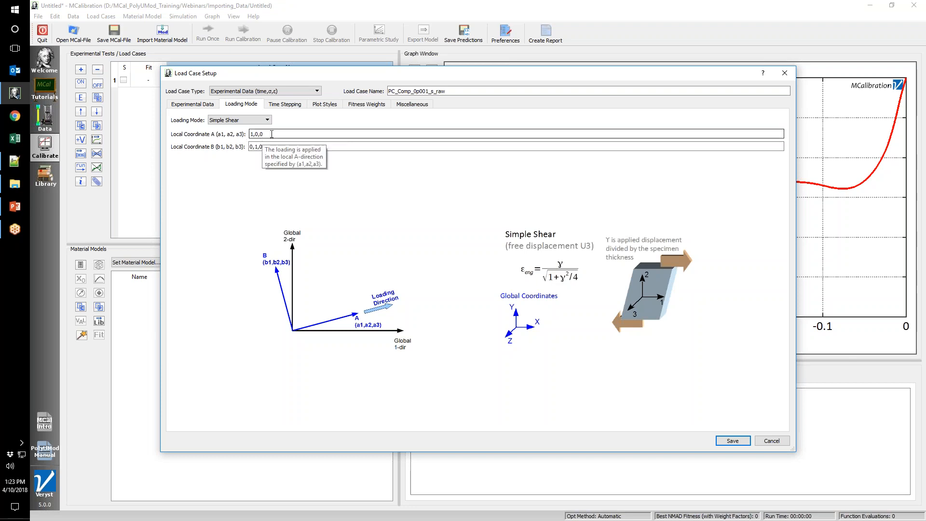
double_click(285, 137)
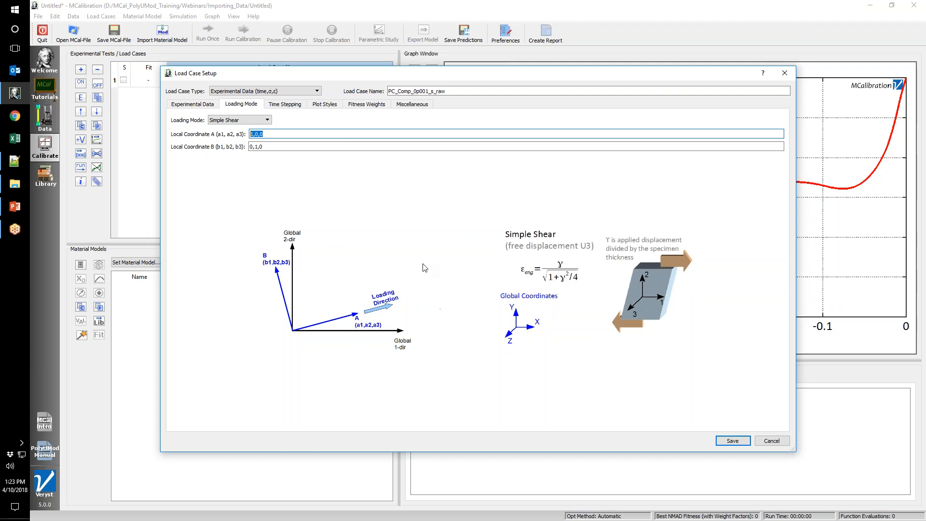
Set the load case's loading mode to Uniaxial 2-dir.
left_click(238, 121)
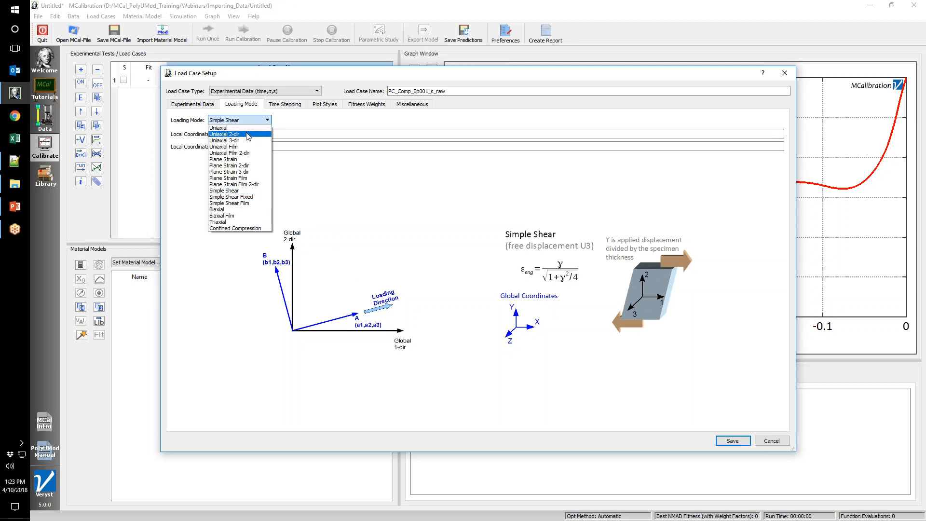
left_click(247, 135)
key("Tab")
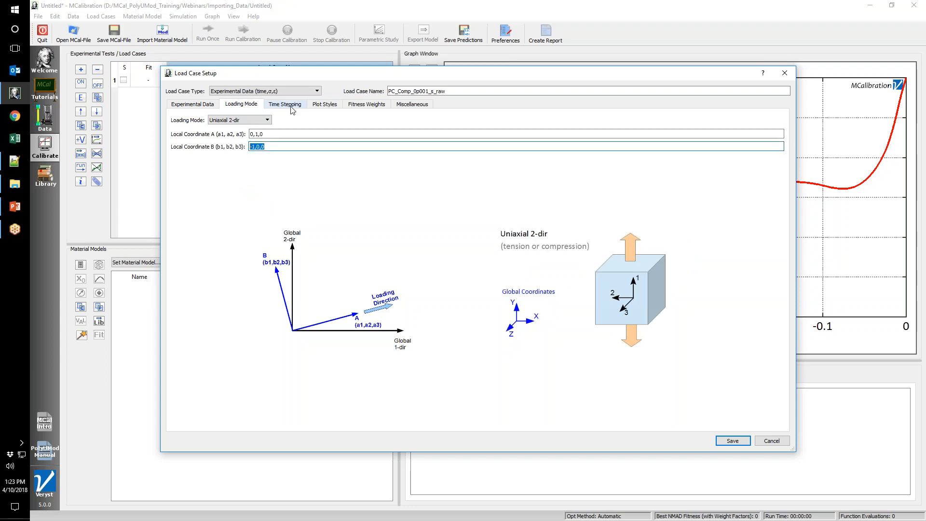
Switch the load case's implicit time stepping to a specified minimum number of time increments of 200.
left_click(291, 106)
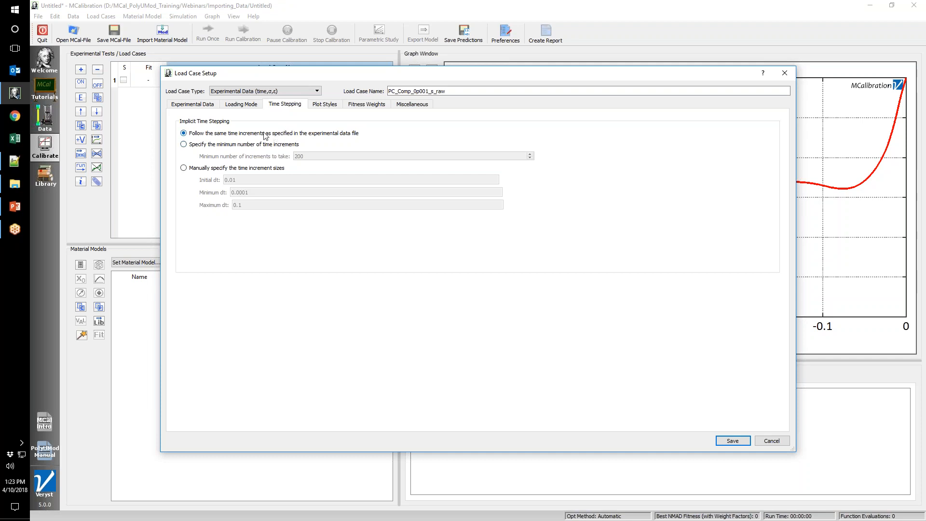
left_click(204, 108)
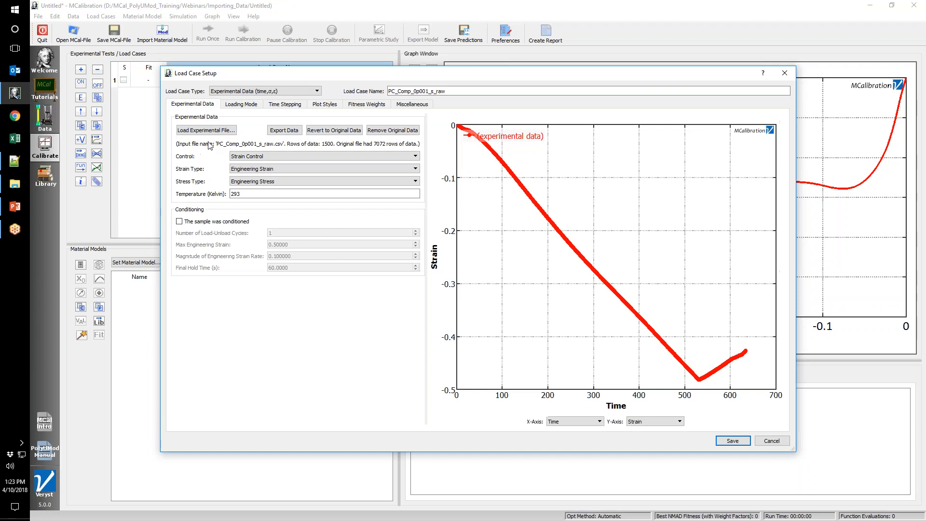
left_click(279, 103)
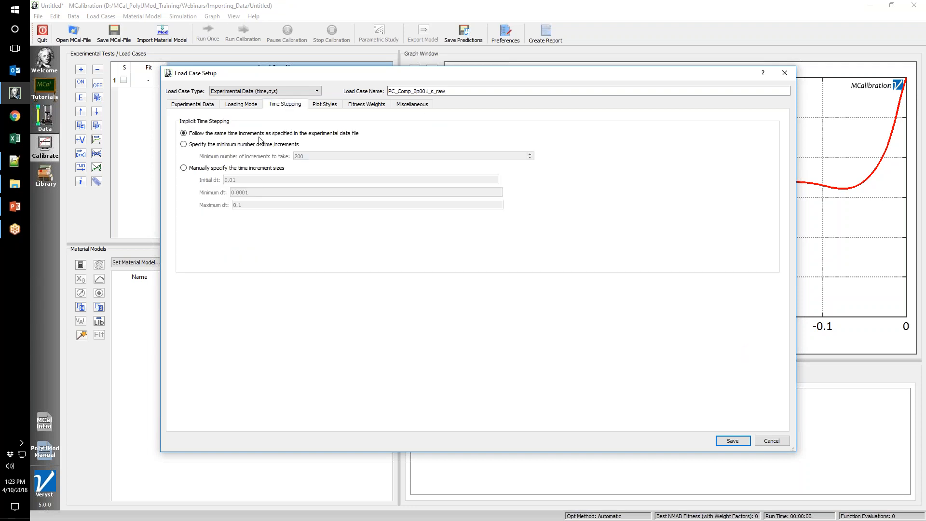
left_click(263, 145)
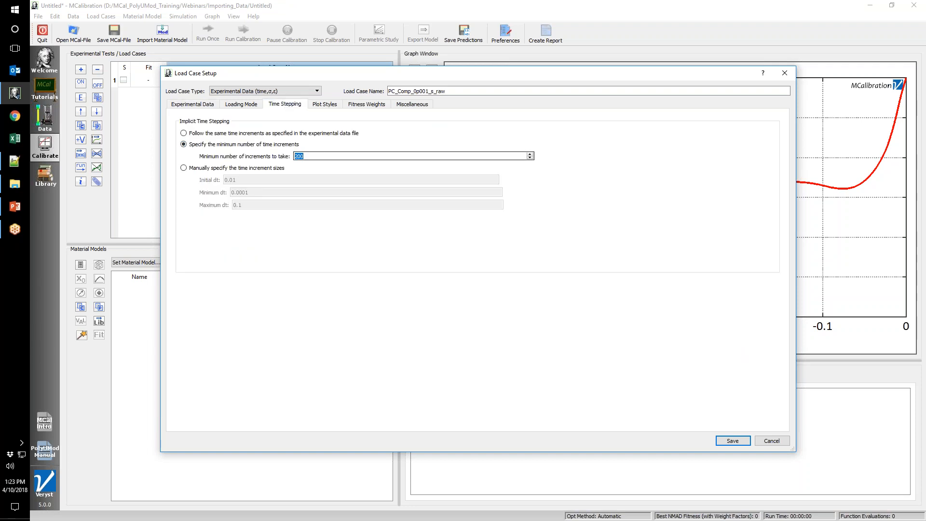
double_click(309, 155)
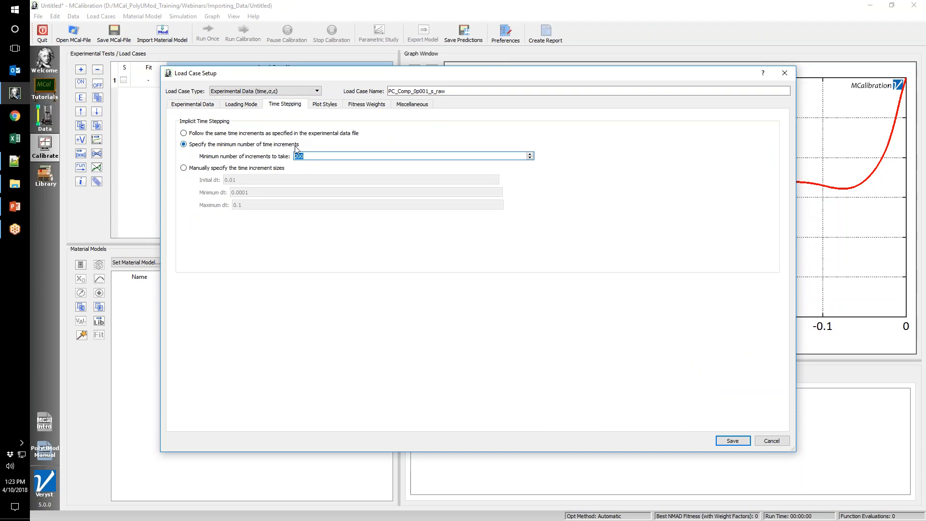
Set the experimental line color of the load case's plot to purple.
left_click(332, 108)
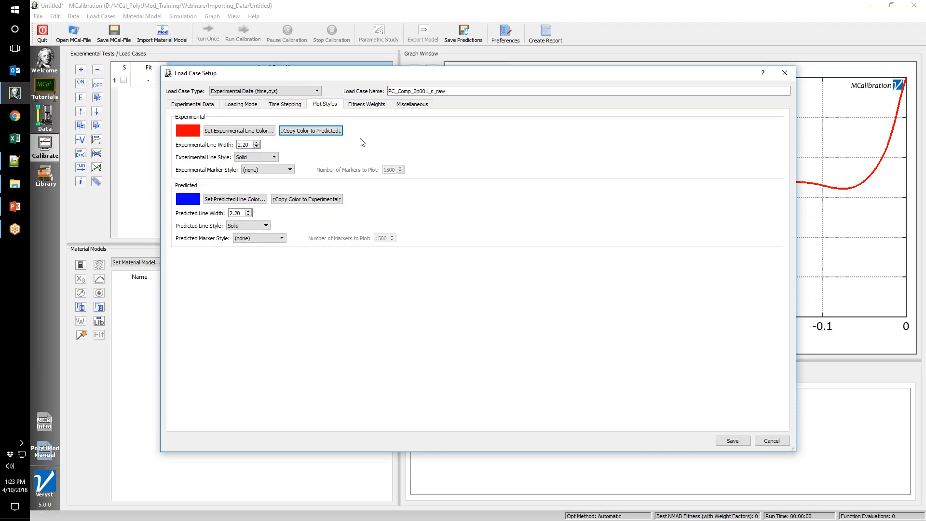
left_click_drag(405, 77, 374, 66)
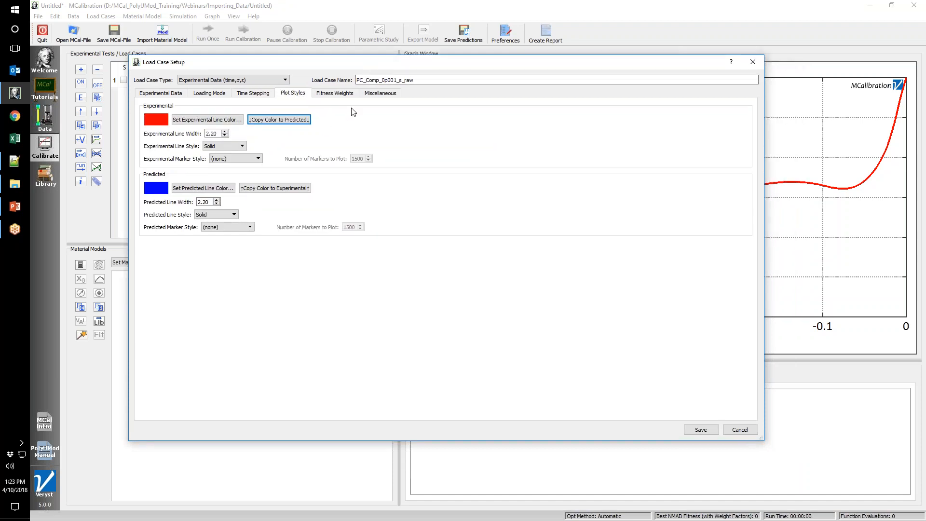
left_click(215, 121)
left_click(346, 199)
left_click(509, 343)
Set the experimental marker style to cross (x) and the line style to Dot, and save the load case.
left_click(244, 159)
left_click(241, 174)
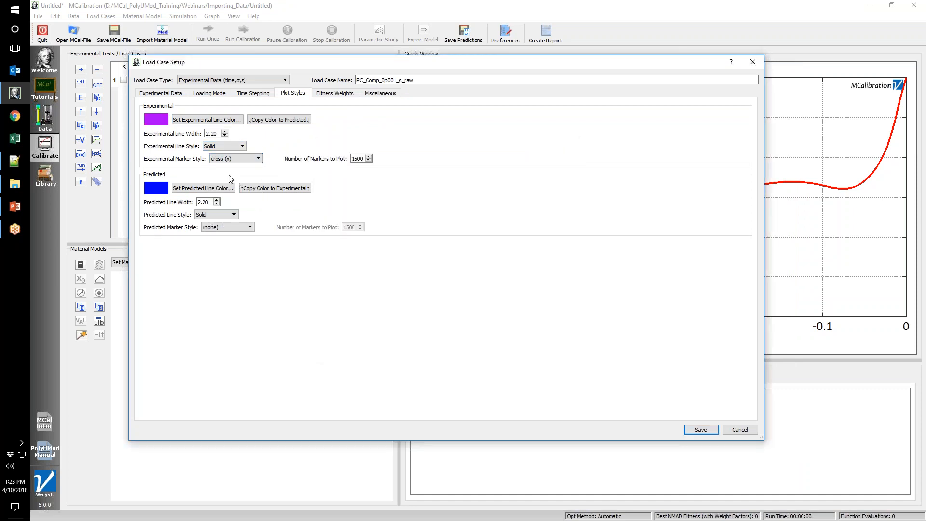
left_click(238, 146)
left_click(226, 173)
left_click(701, 429)
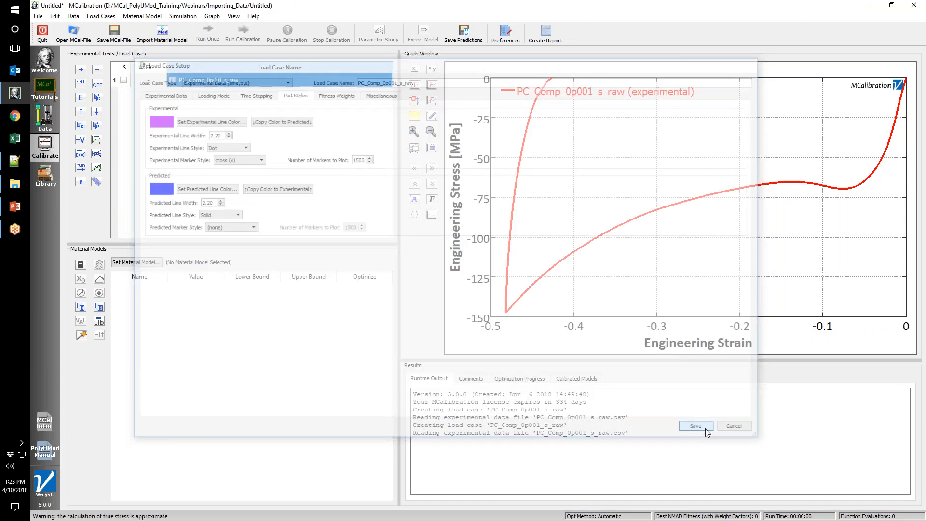
Examine the markers and line style on a small section of the compression curve around -0.34 engineering strain.
left_click_drag(660, 216, 608, 243)
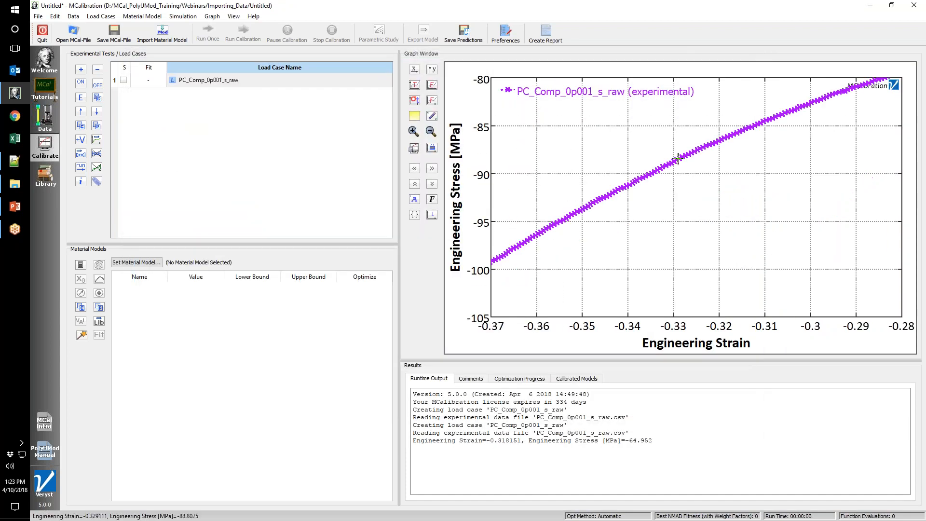
left_click_drag(675, 156, 593, 188)
left_click_drag(707, 164, 620, 233)
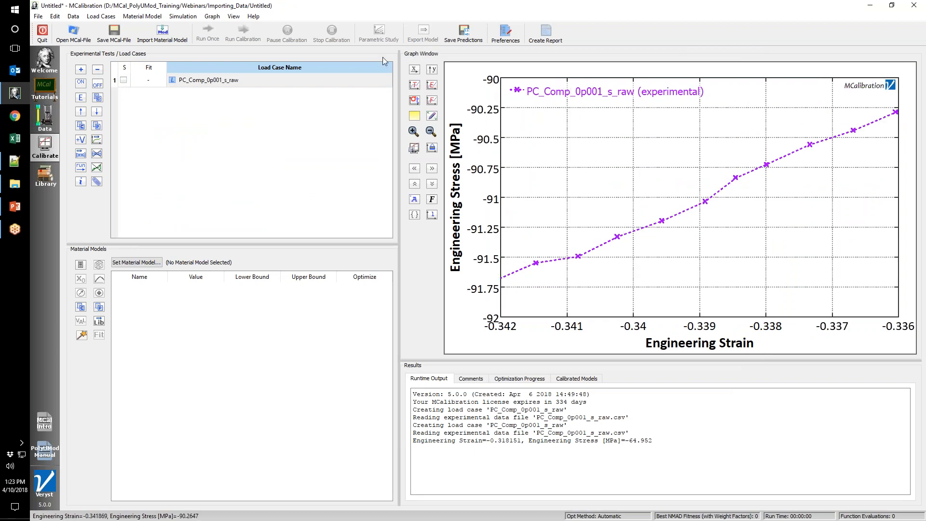
Exclude the PC_Comp_0p001_s_raw load case name from the graph window legend and save the load case.
left_click(432, 120)
left_click(257, 83)
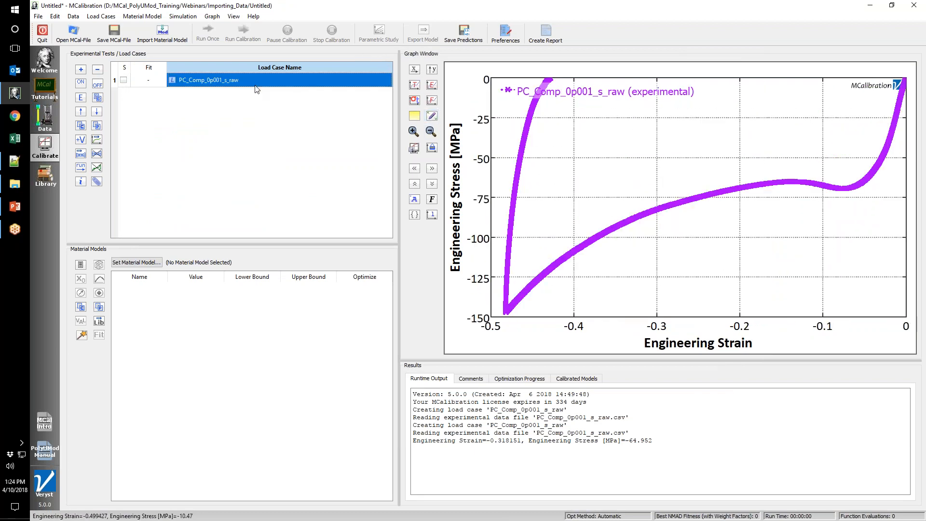
double_click(257, 81)
left_click(376, 105)
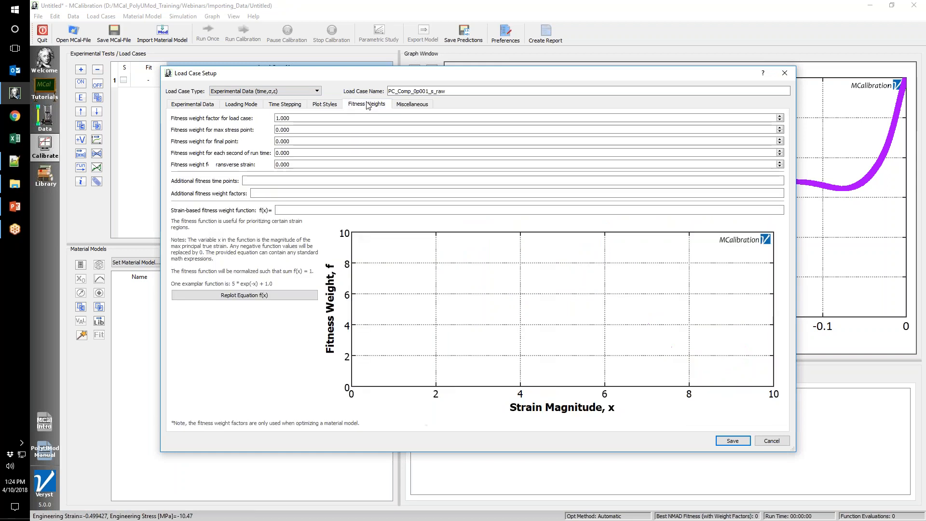
left_click(415, 106)
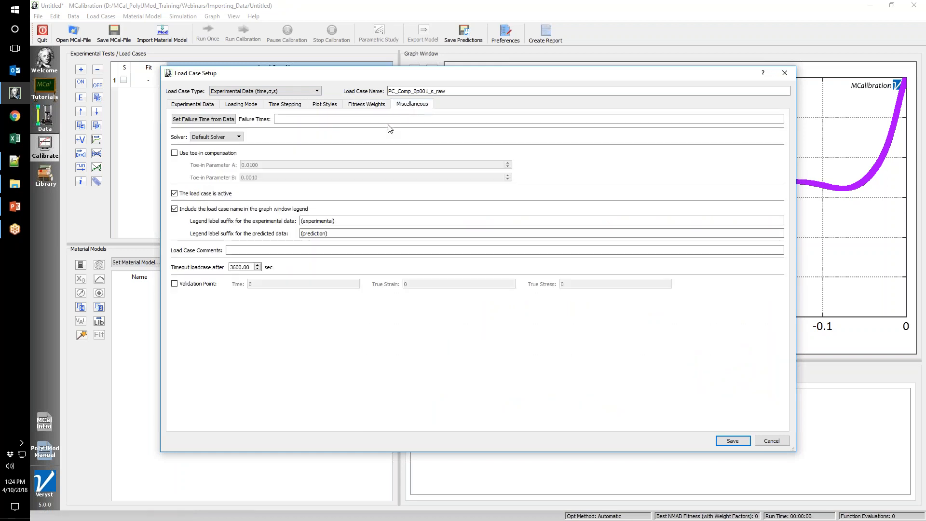
left_click(174, 209)
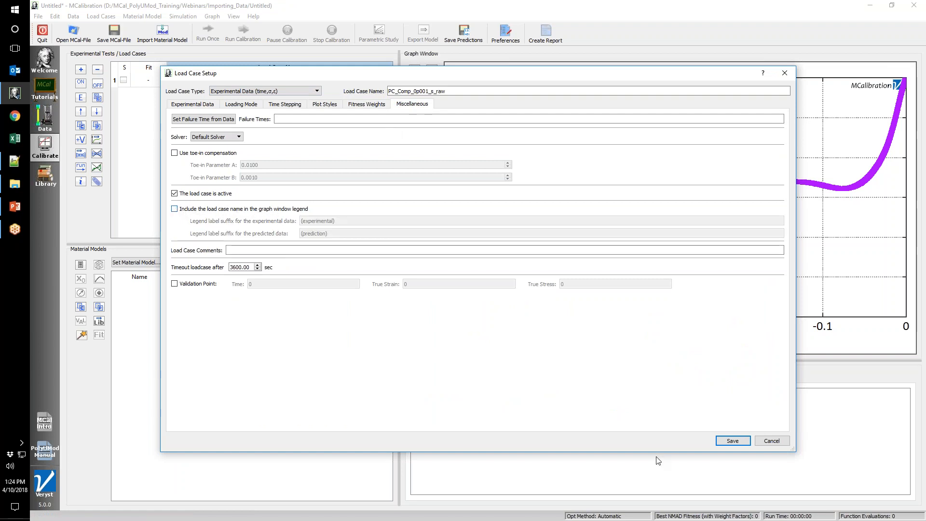
left_click(726, 442)
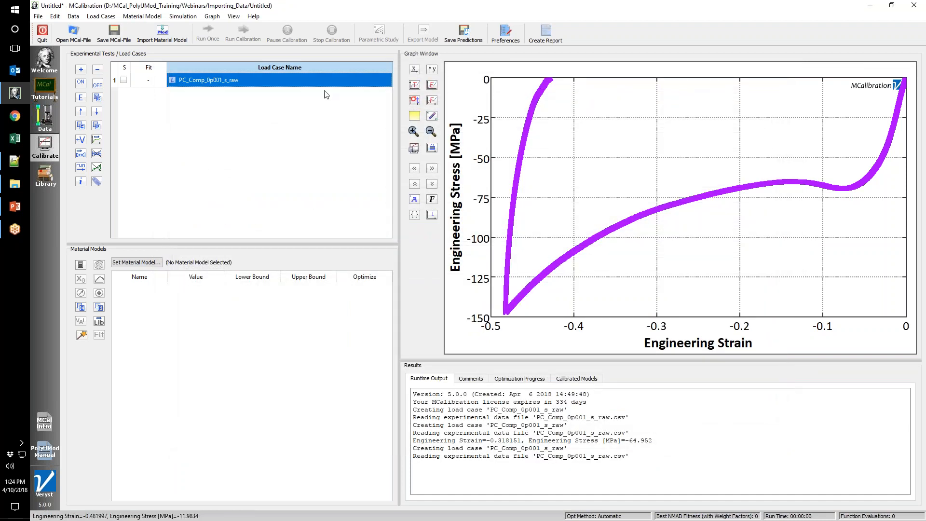
Include the load case name in the graph window legend again and save the load case.
double_click(299, 87)
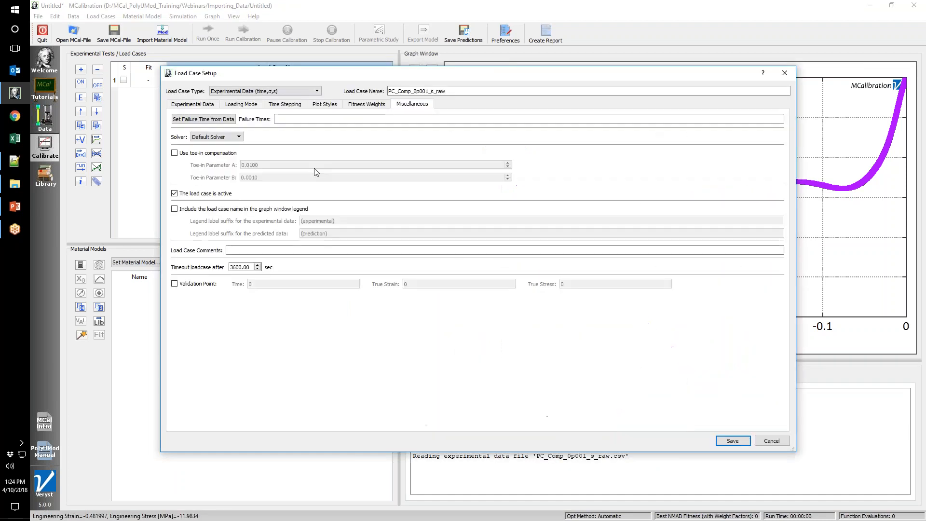
left_click(215, 209)
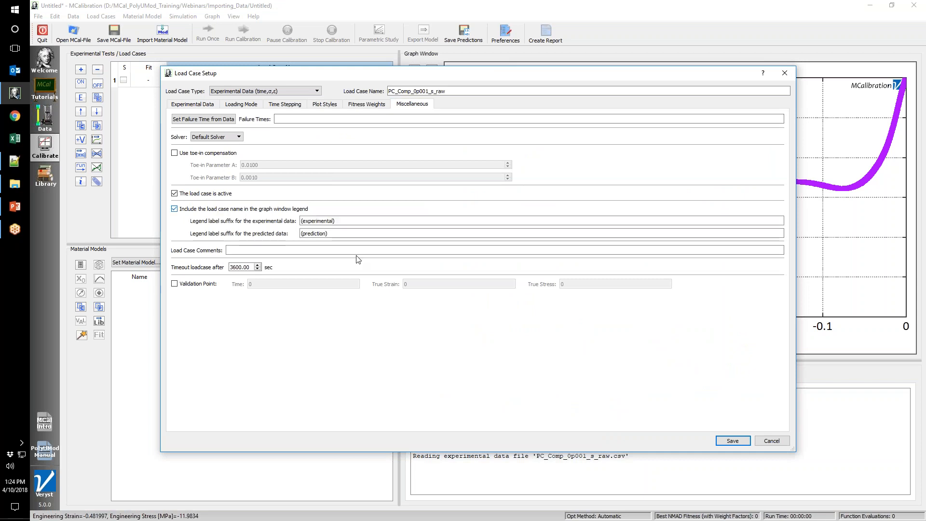
left_click(732, 440)
Save the calibration project under the file name compression in the Importing_Data folder.
key("ctrl+s")
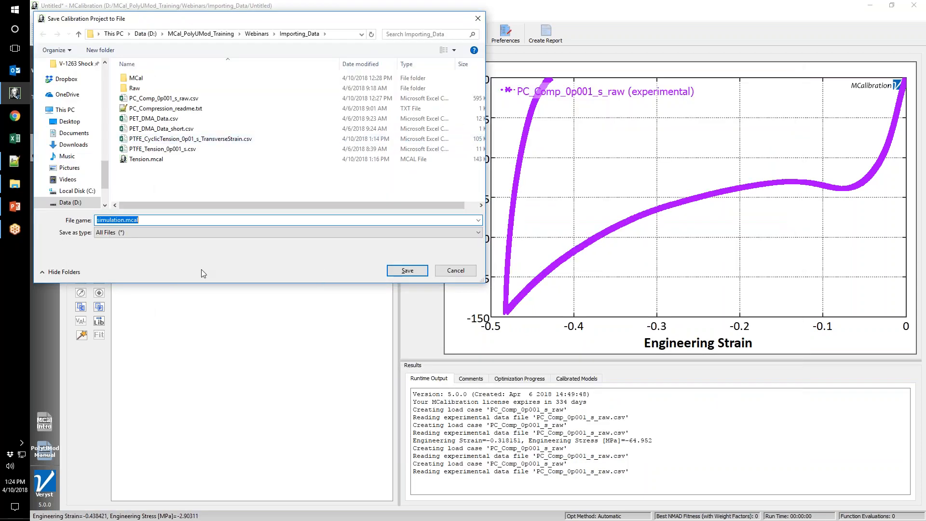
type("compression")
key("Return")
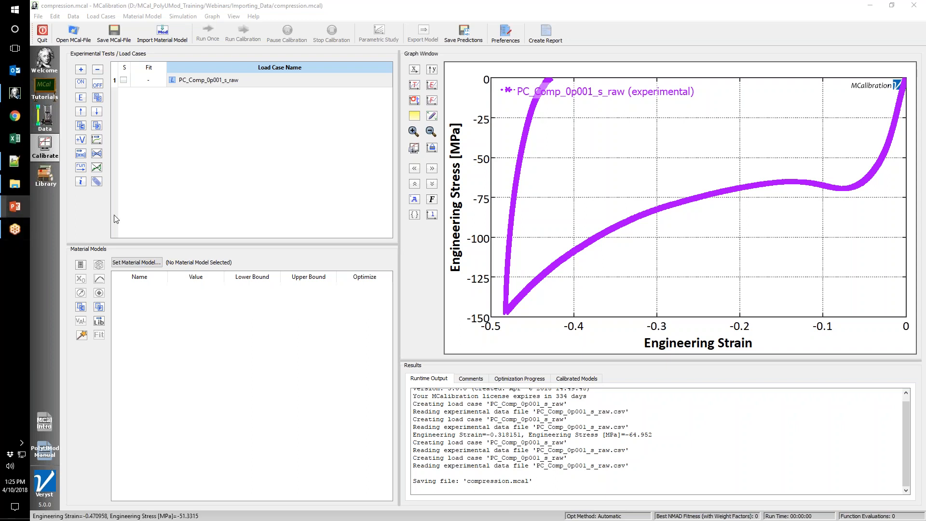
Switch to the MCalibration_Importing_Data presentation in PowerPoint and go back to the Experimental Capabilities slide.
left_click(14, 207)
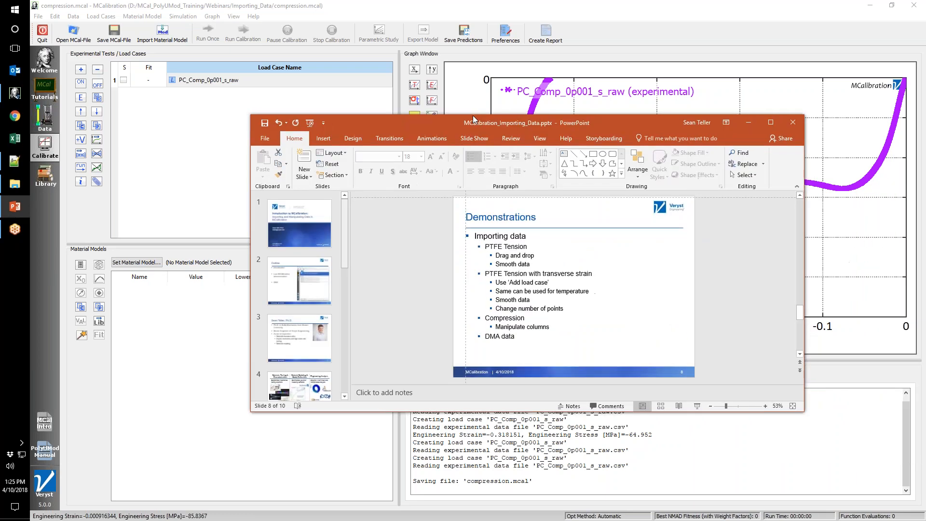
scroll(395, 258, "up", 2)
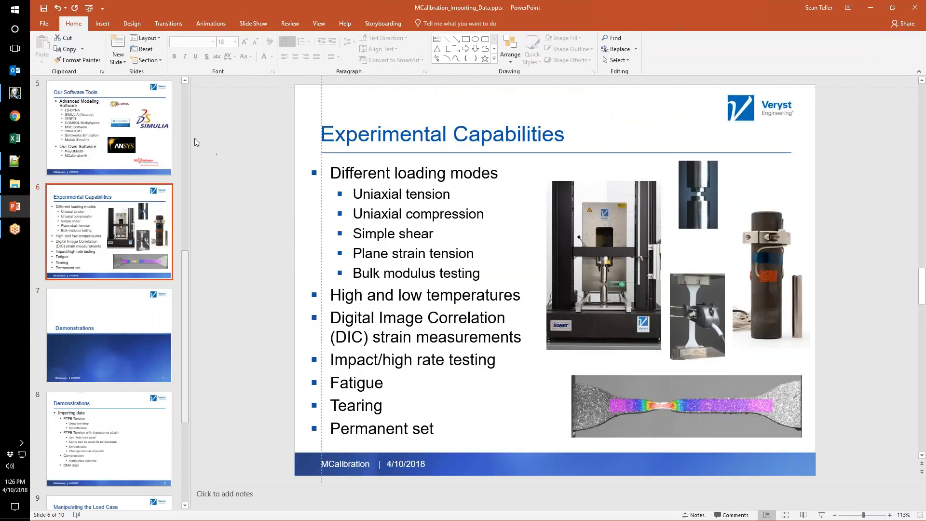